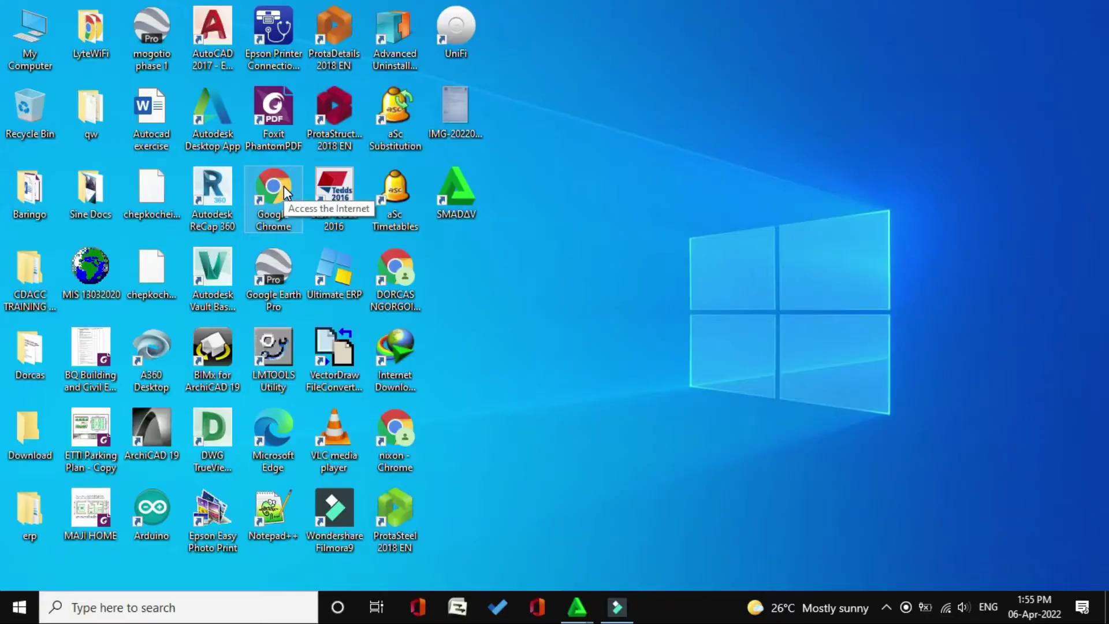
# Open Google Chrome with a user profile and search Google for "ghris"
pyautogui.doubleClick(283, 186)
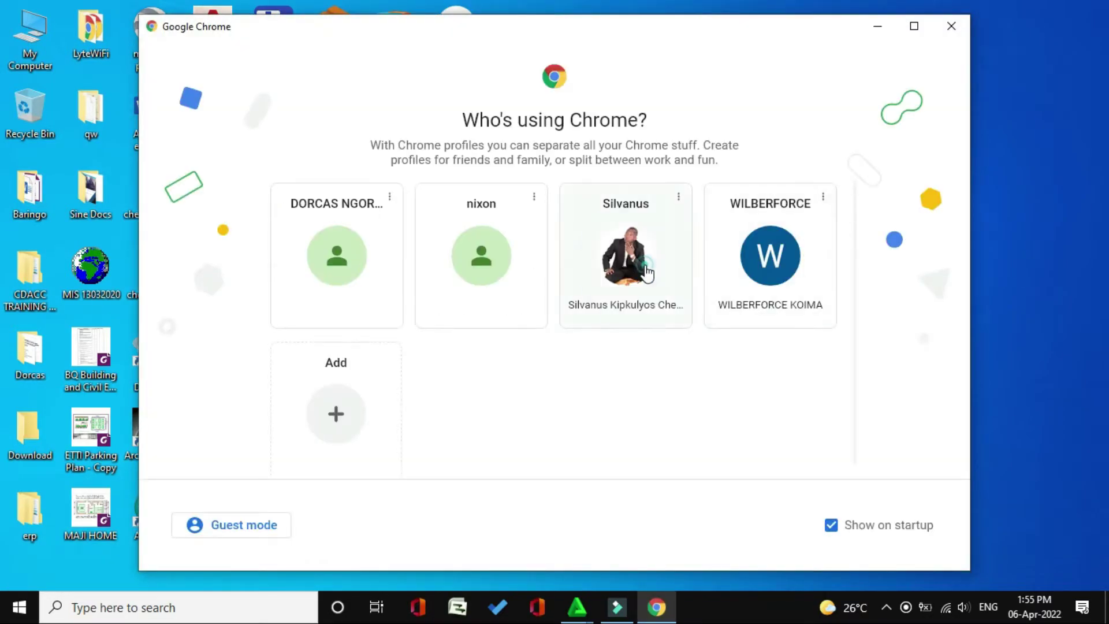
pyautogui.click(647, 272)
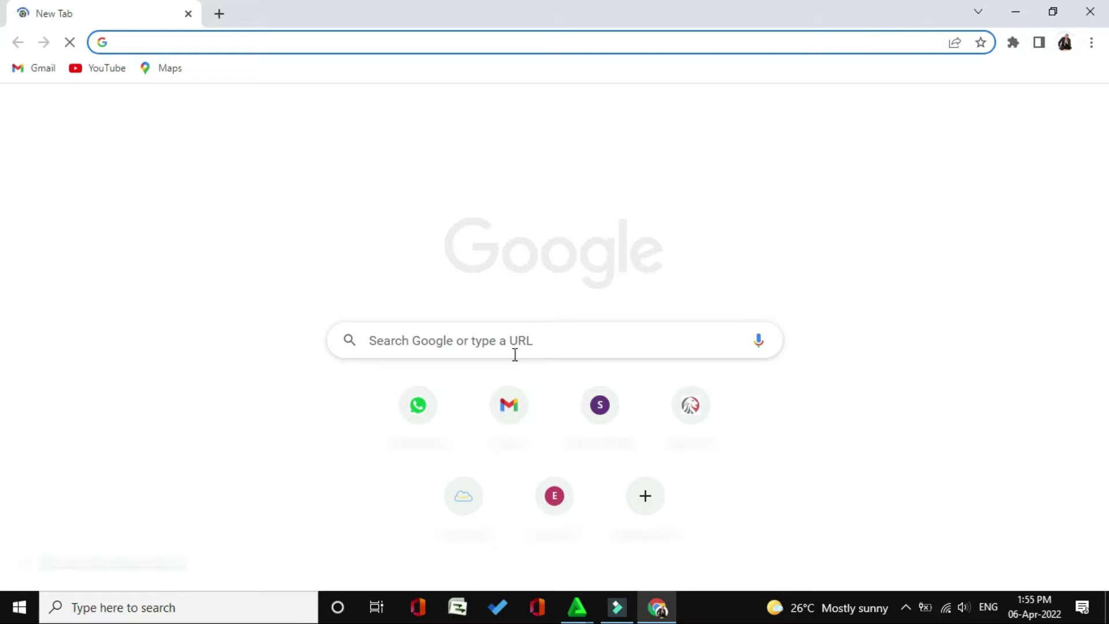
pyautogui.click(459, 342)
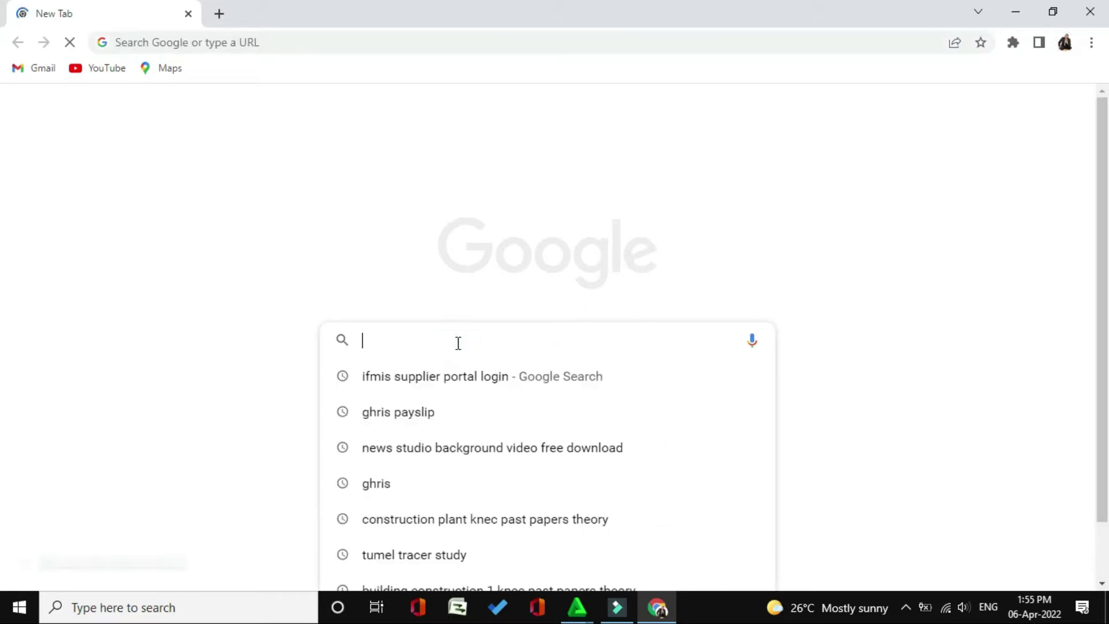
pyautogui.write('ghris')
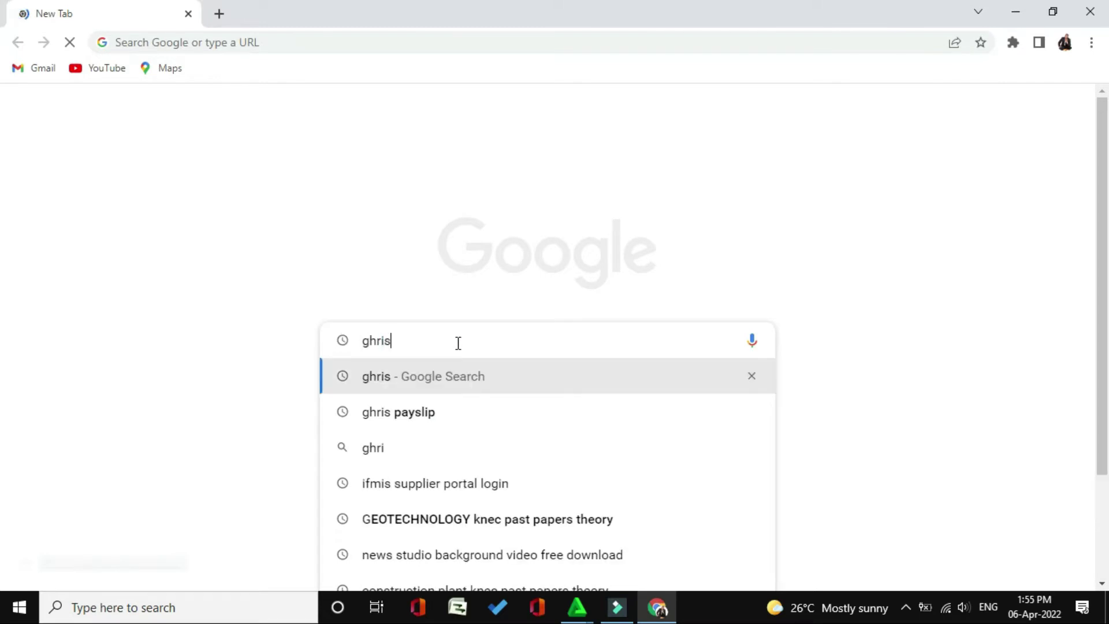
pyautogui.press('Return')
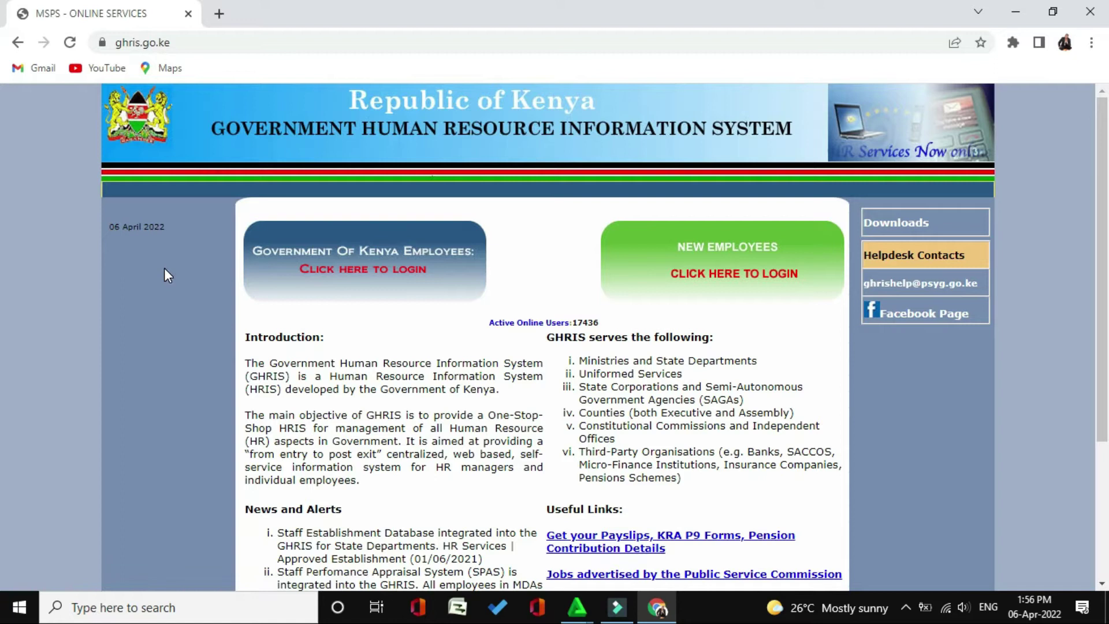
# Log in to the Government of Kenya Employees portal with a saved user ID and its password
pyautogui.click(389, 278)
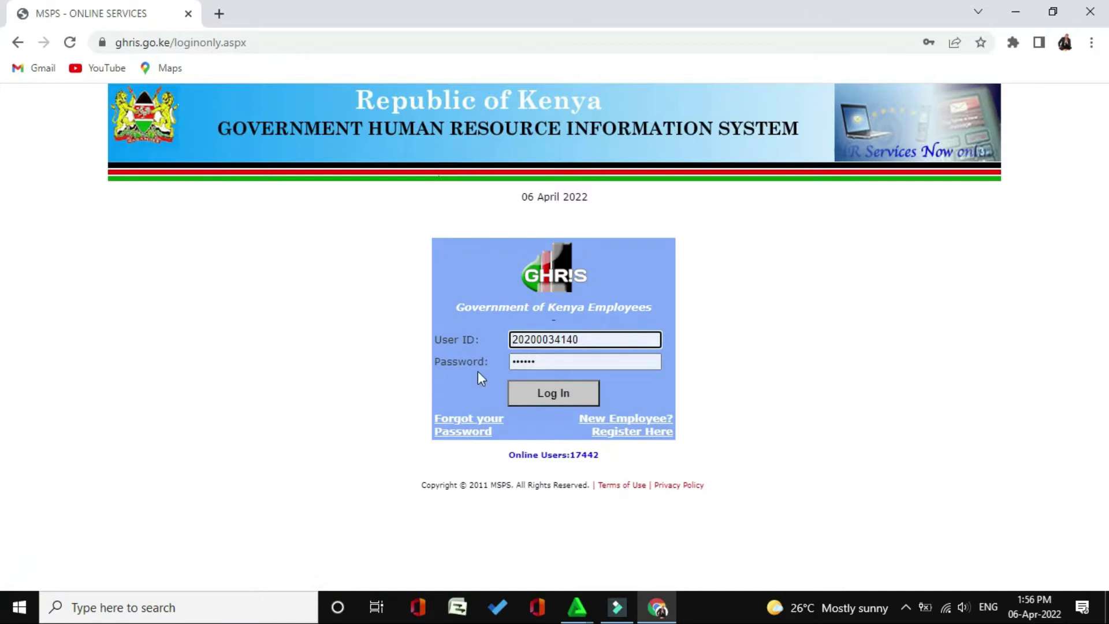
pyautogui.click(585, 341)
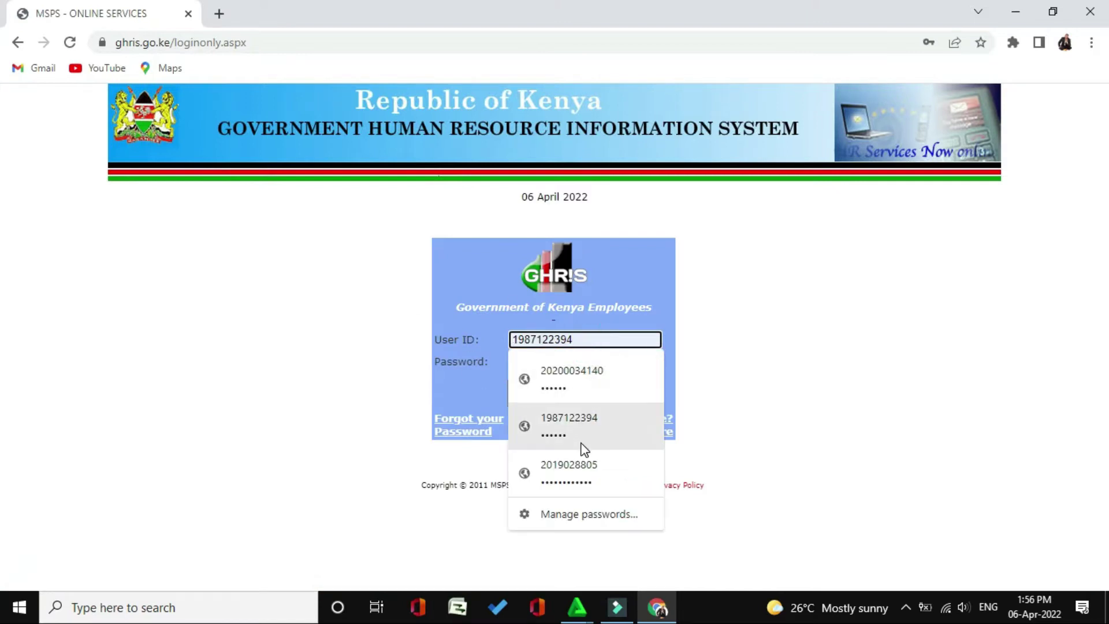
pyautogui.click(581, 465)
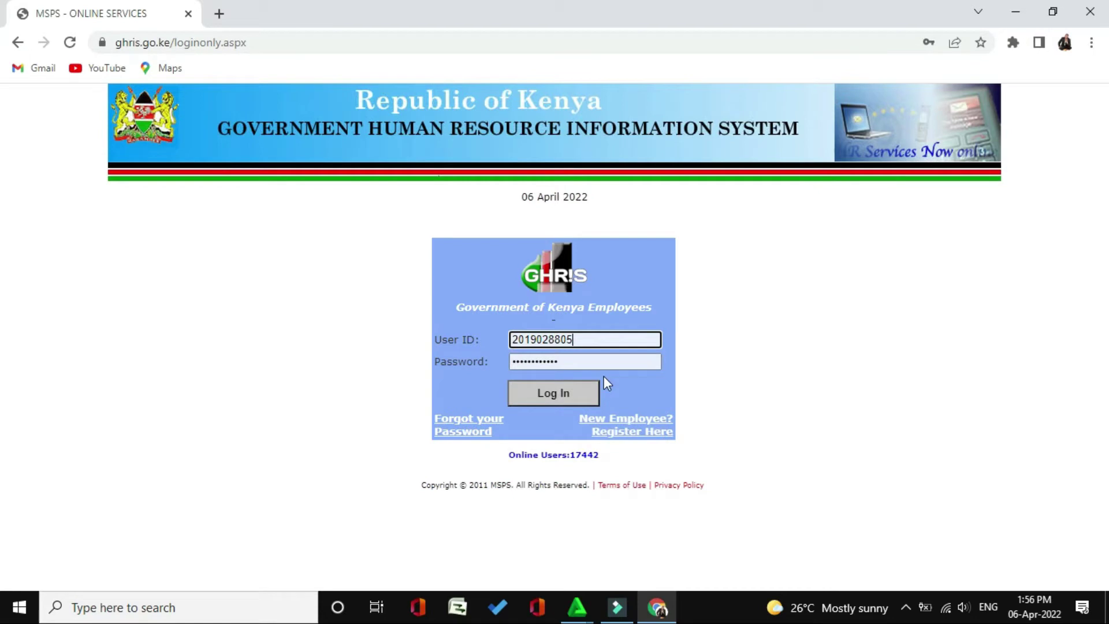
pyautogui.click(563, 362)
pyautogui.click(703, 357)
pyautogui.click(553, 391)
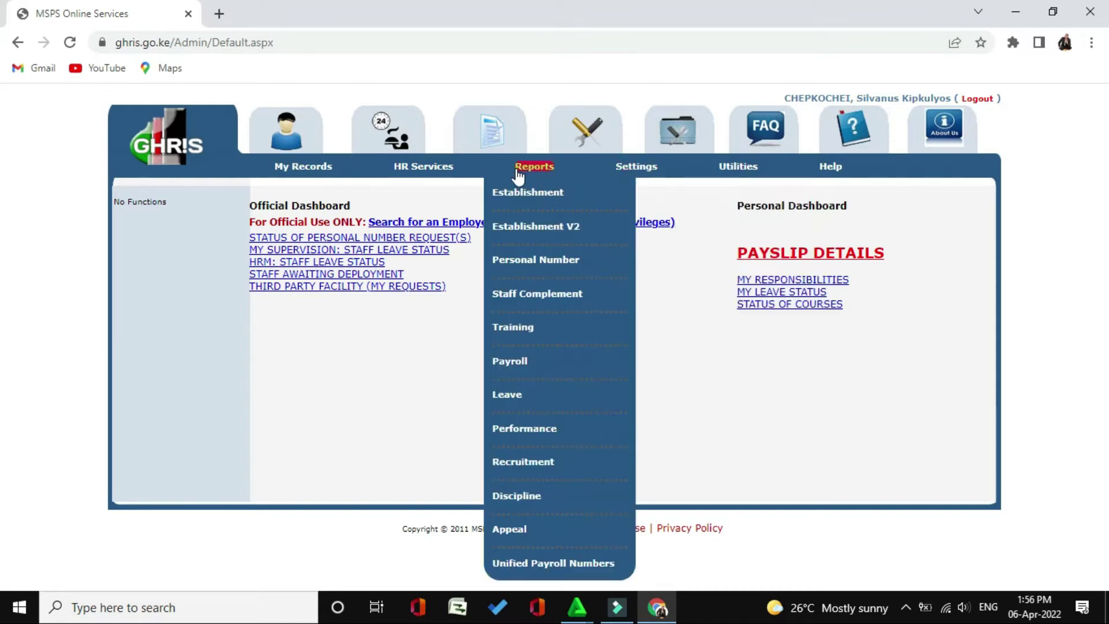
# Open the Individual Targets form in the employee's own My Performance records
pyautogui.moveTo(436, 177)
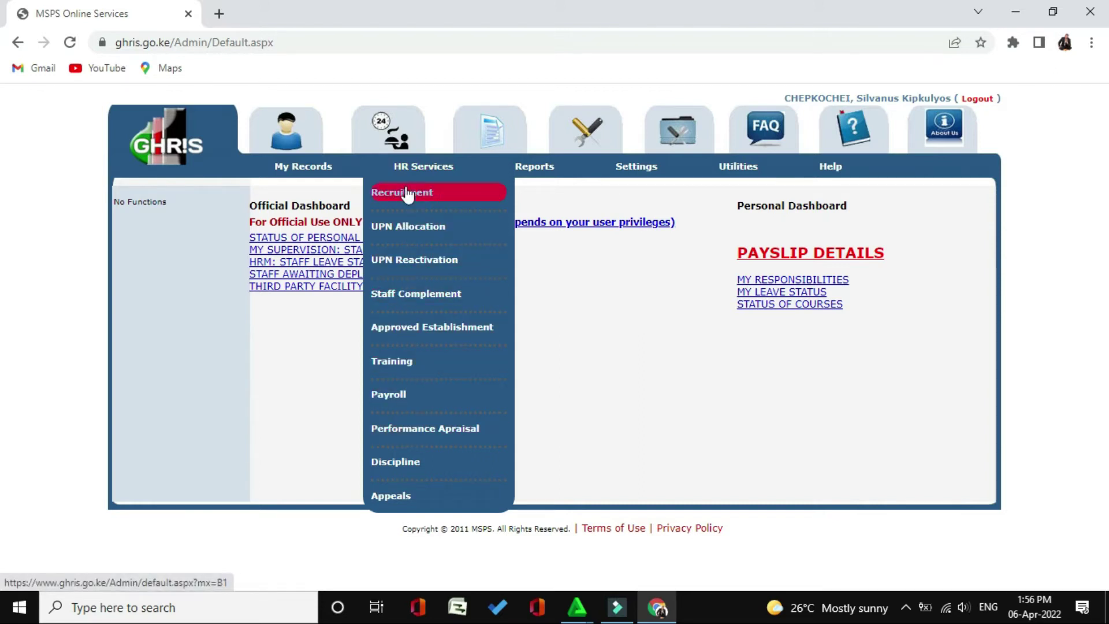
pyautogui.moveTo(297, 177)
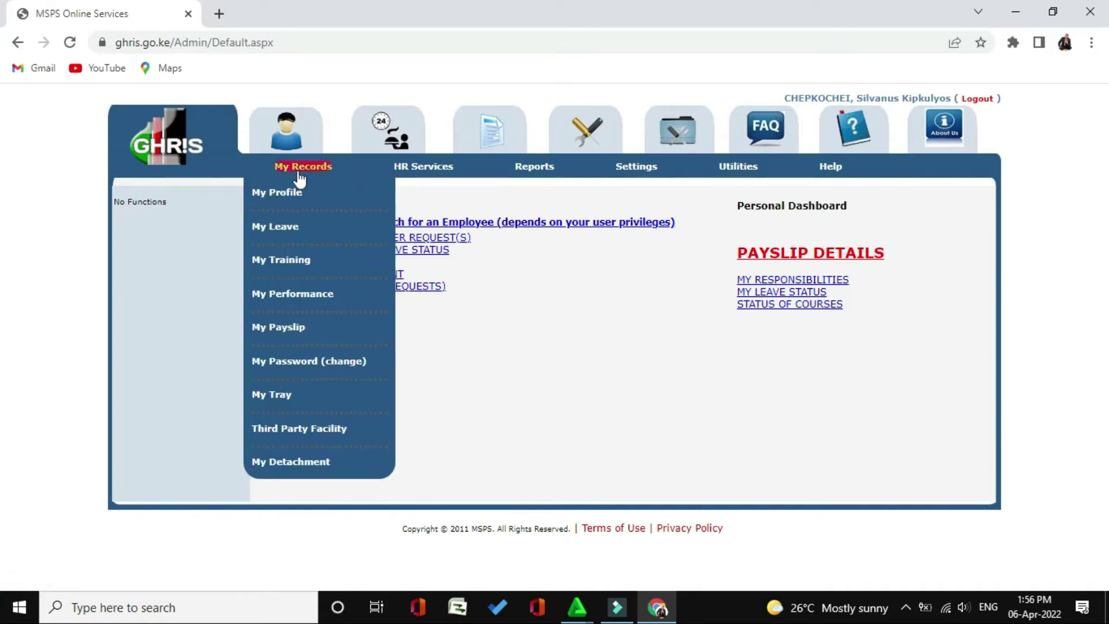
pyautogui.click(287, 295)
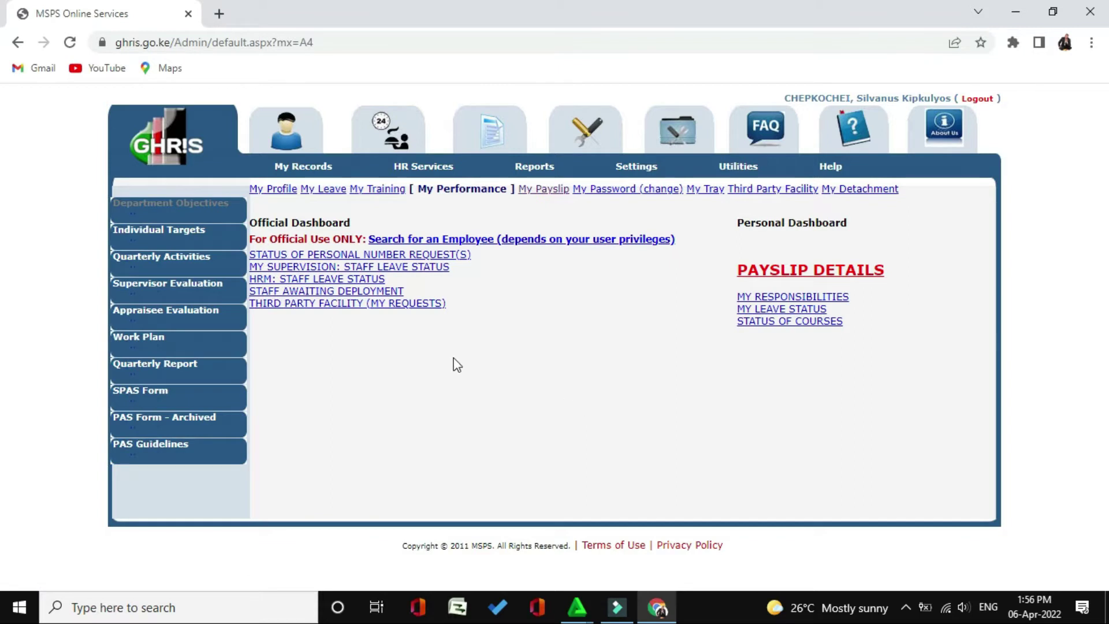
pyautogui.click(185, 234)
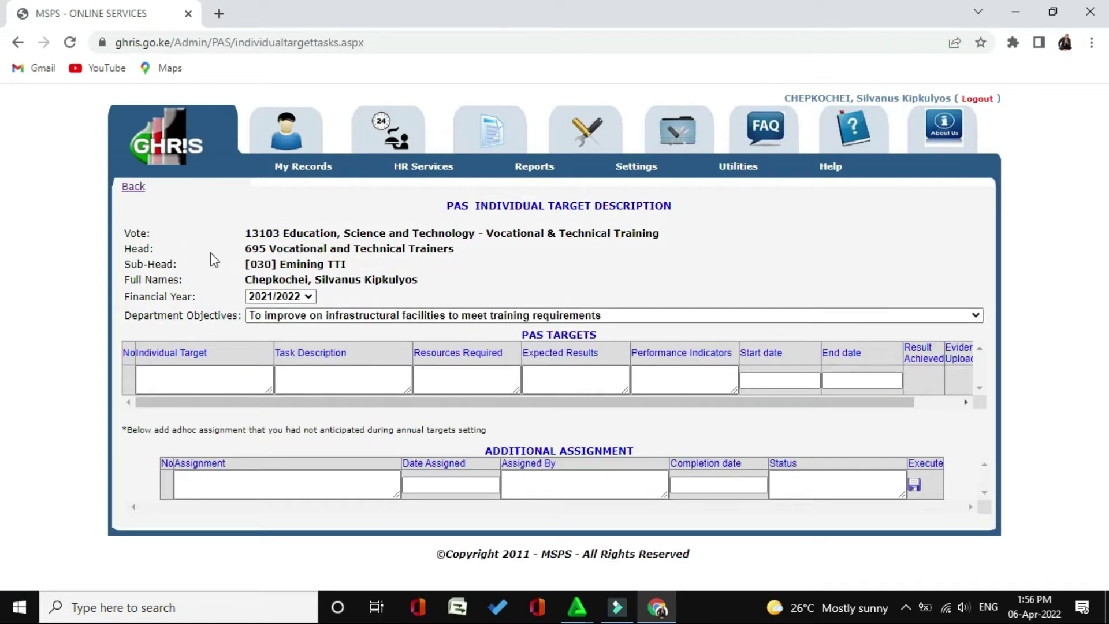
# Enter "-To design a building and civil engineering workshop" as the individual target of the PAS targets row
pyautogui.click(350, 372)
pyautogui.click(213, 384)
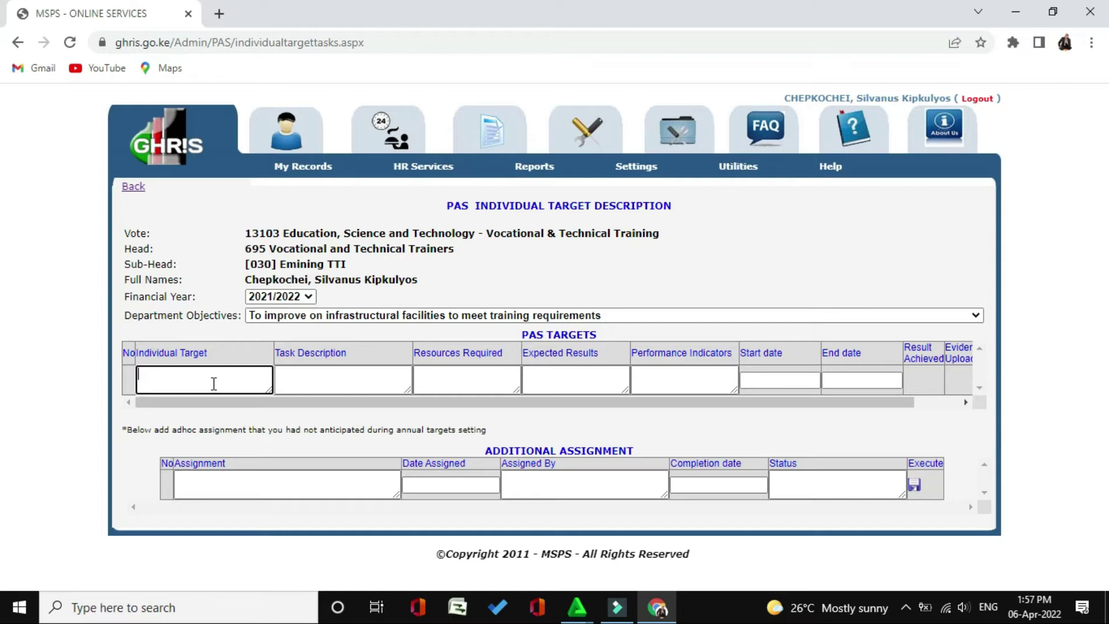
pyautogui.write('-')
pyautogui.write('To')
pyautogui.write('design')
pyautogui.write('a w')
pyautogui.write('buildin')
pyautogui.write('g and civi')
pyautogui.write('l enginee')
pyautogui.write('r')
pyautogui.write('ing ')
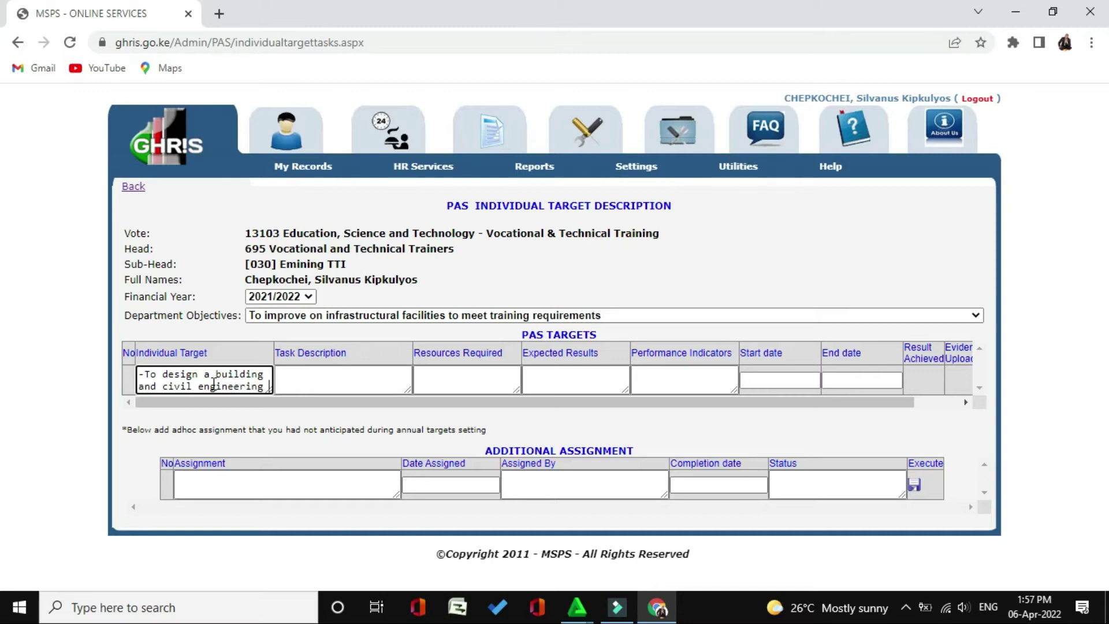
pyautogui.write('workshop')
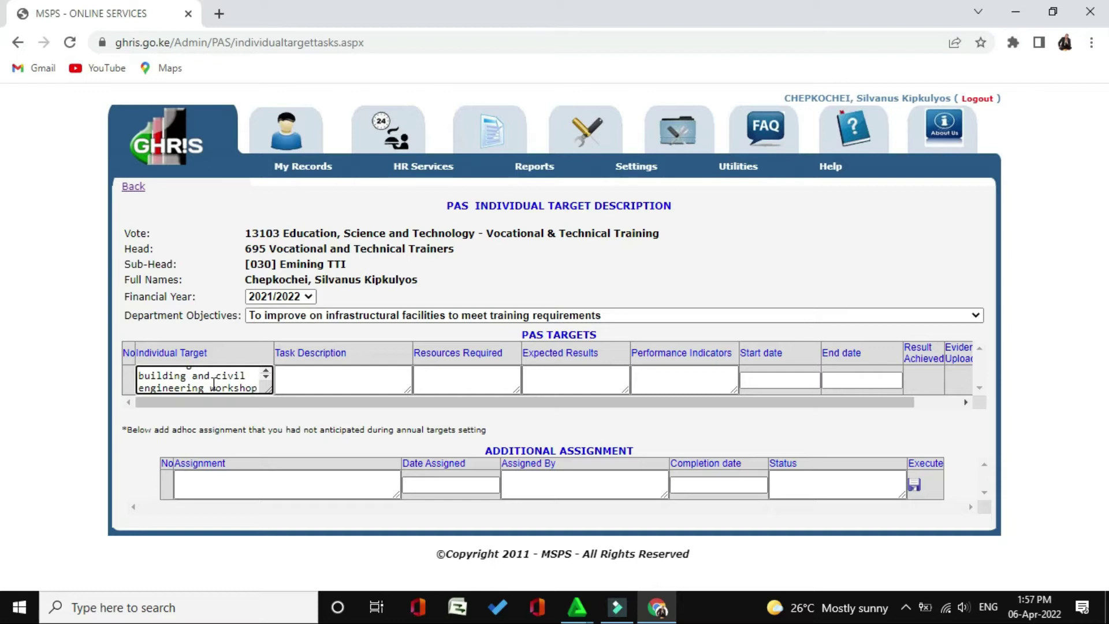
# Continue the individual target with "to be constructed at Emining TTI in order to decongest the existing workshops"
pyautogui.write('to be ')
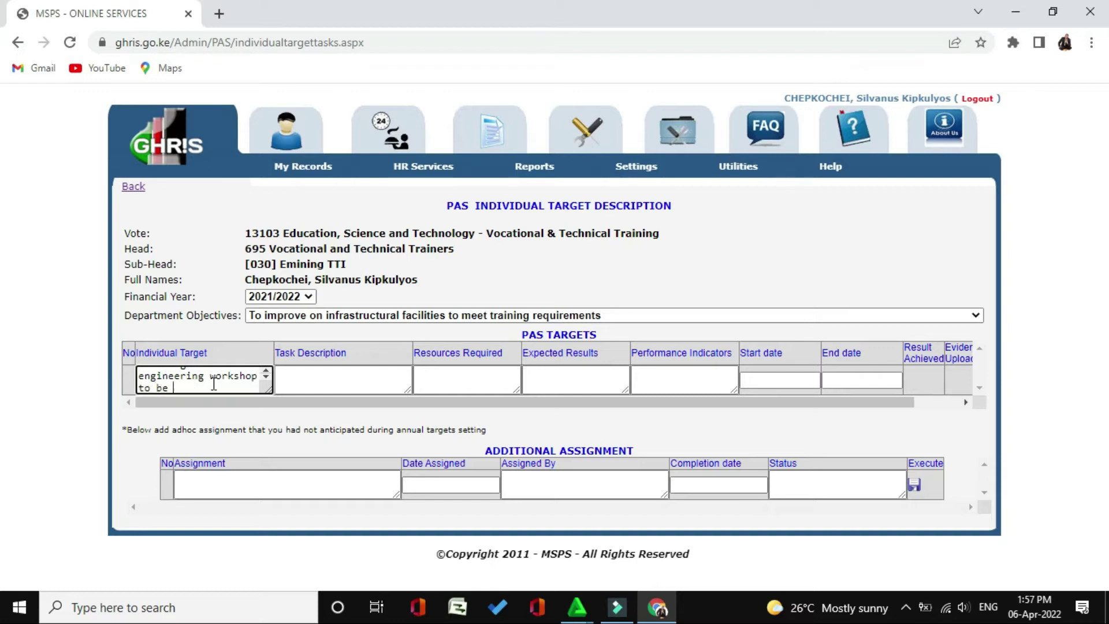
pyautogui.write('constructed at e')
pyautogui.press('BackSpace')
pyautogui.write('Emining TTI')
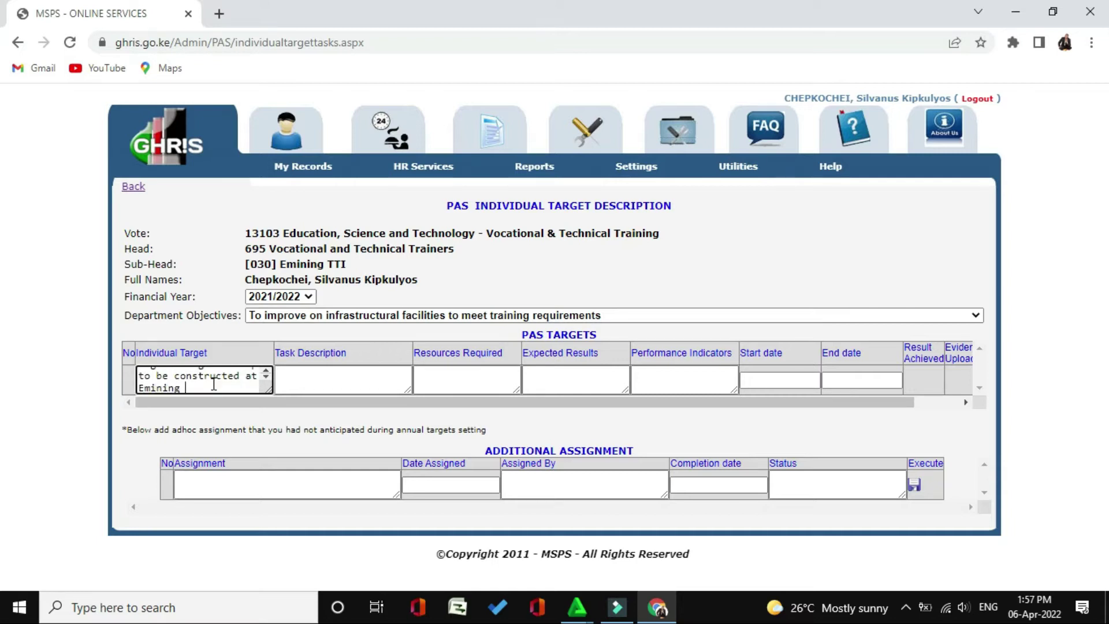
pyautogui.write(' in order to deco')
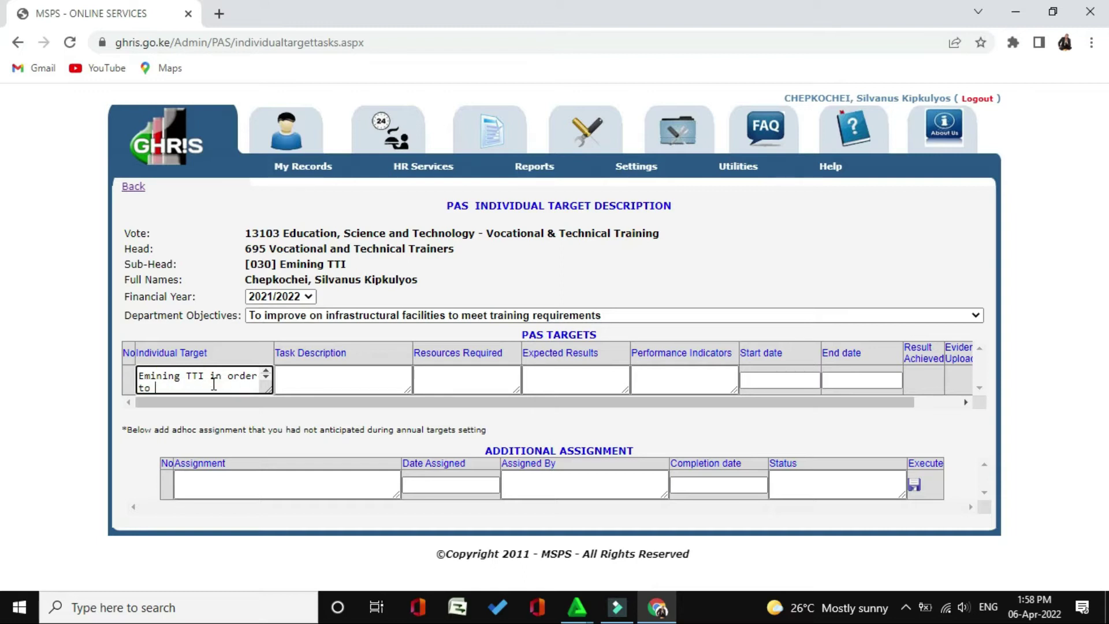
pyautogui.write('ngest the exis')
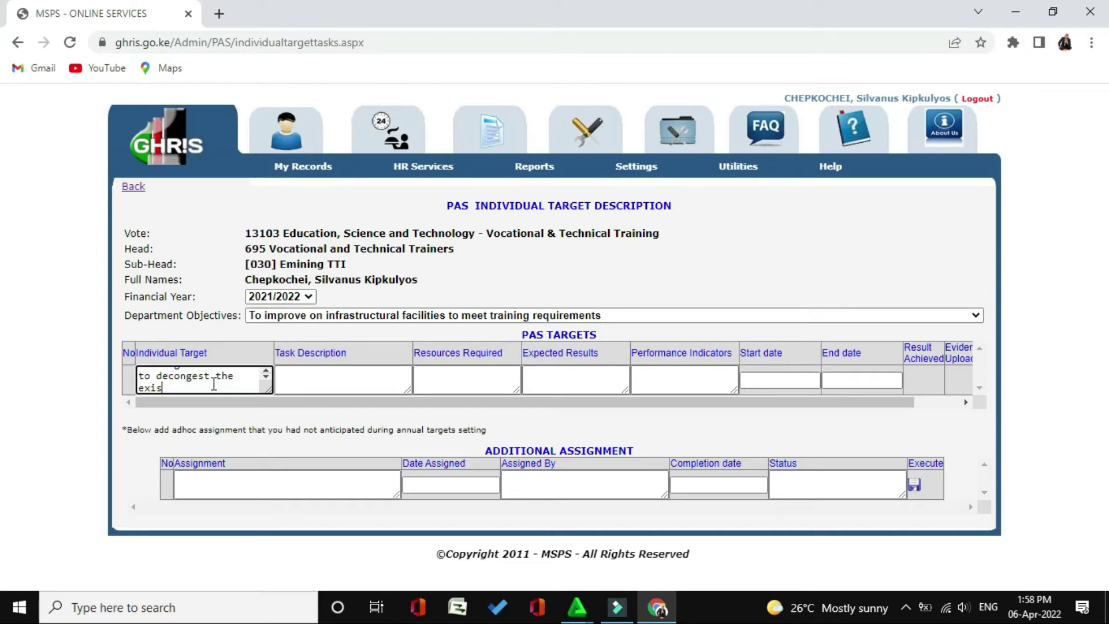
pyautogui.write('ting workshops')
# Enter "-Architectural and structural design of workshop" as the task description
pyautogui.click(325, 380)
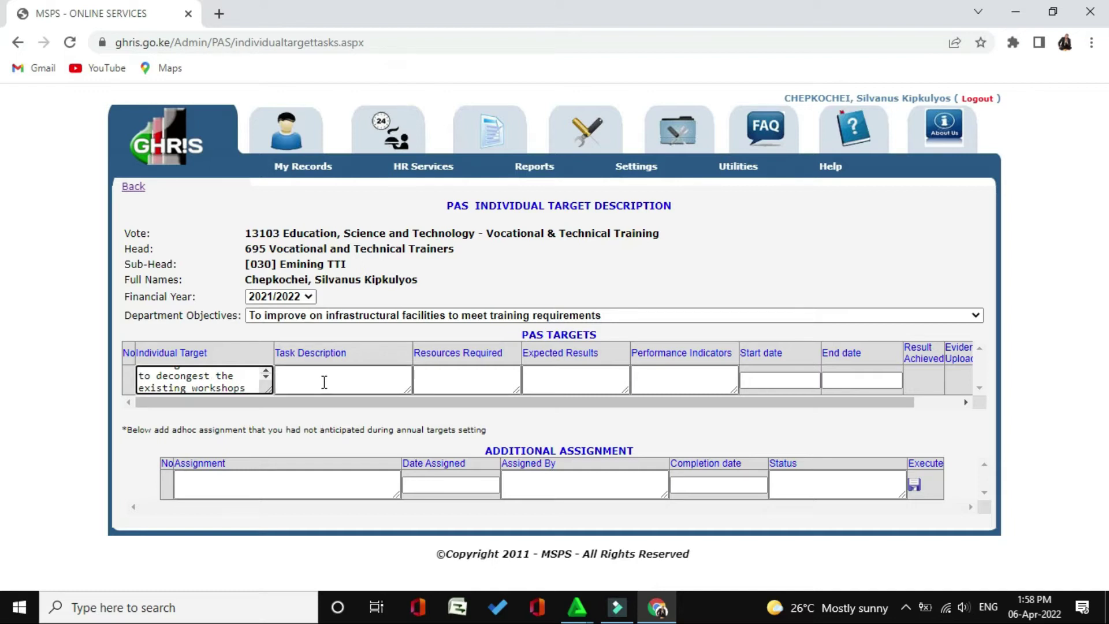
pyautogui.write('-Ar')
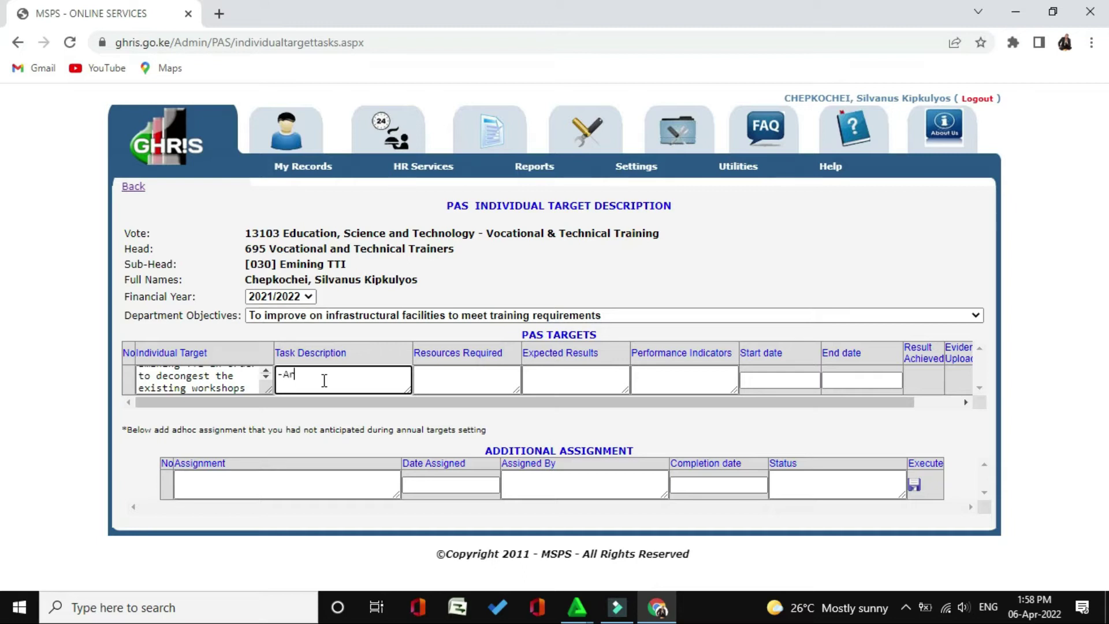
pyautogui.write('chitectural and structural design ')
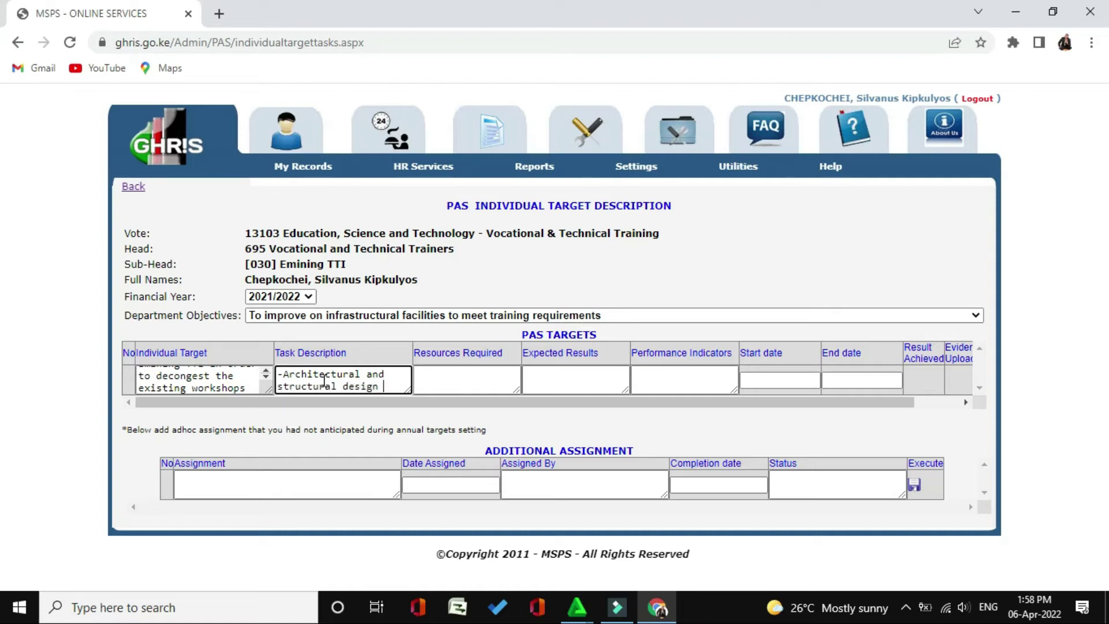
pyautogui.write('of work')
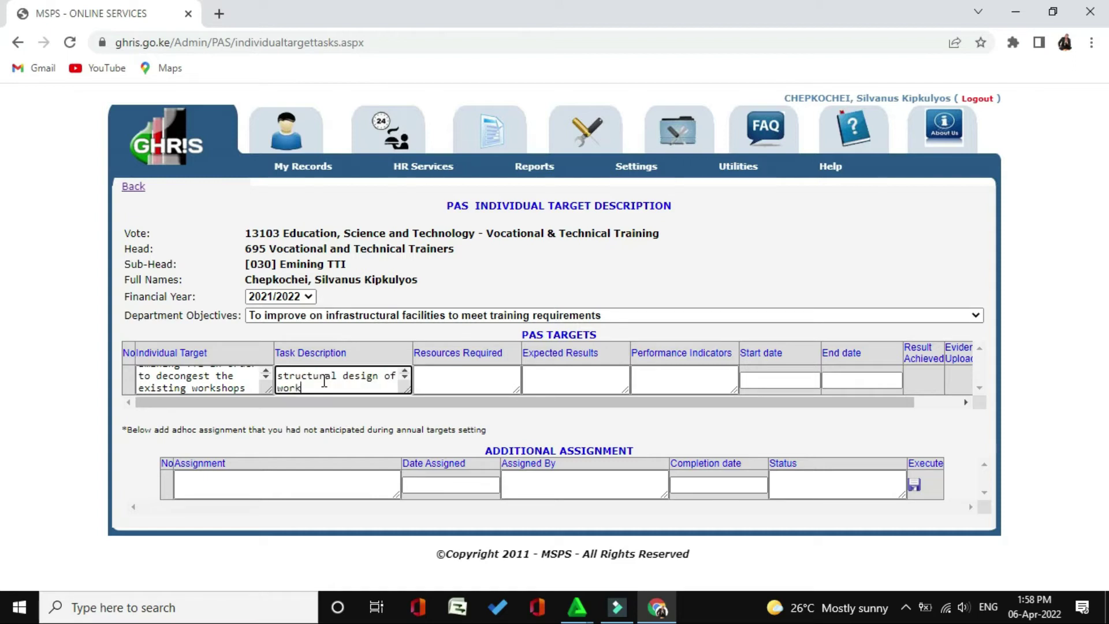
pyautogui.write('shop')
# List "-CAD software" and "-BS Codes" on separate lines as the resources required
pyautogui.click(461, 375)
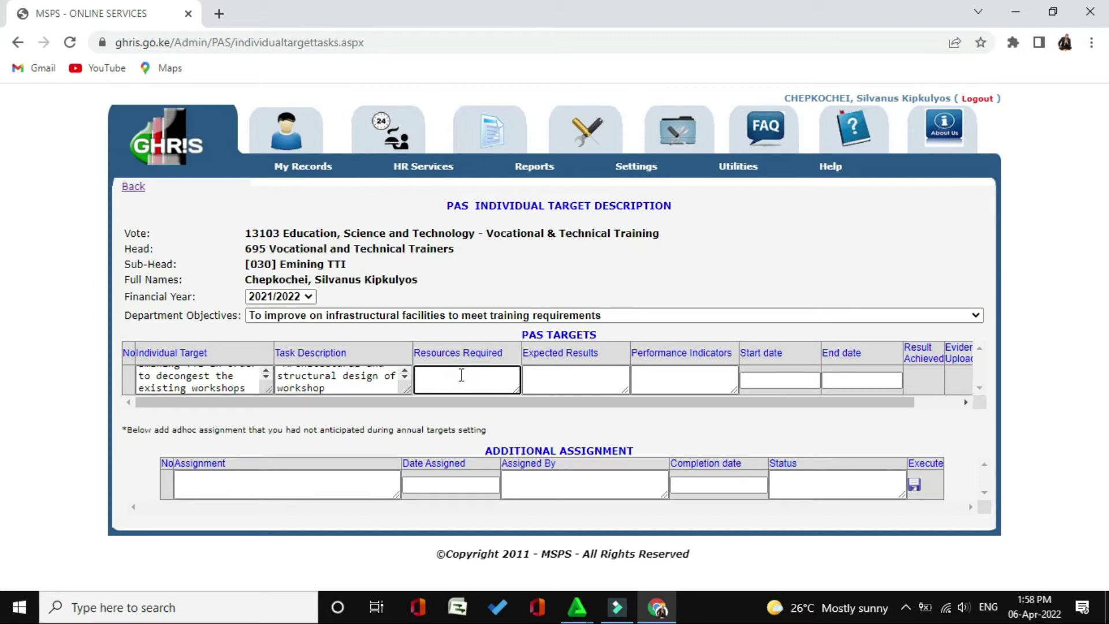
pyautogui.write('-')
pyautogui.write('Archite')
pyautogui.press('BackSpace')
pyautogui.press('BackSpace')
pyautogui.press('BackSpace')
pyautogui.press('BackSpace')
pyautogui.press('BackSpace')
pyautogui.press('BackSpace')
pyautogui.write('CAD softwares')
pyautogui.press('Return')
pyautogui.write('-BS Codes')
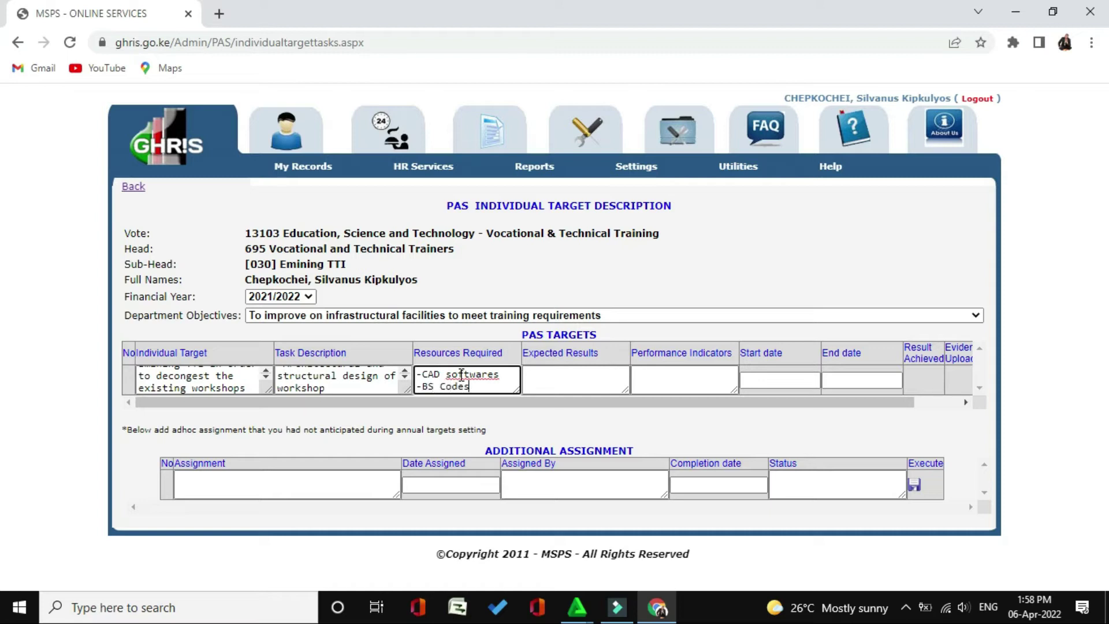
pyautogui.click(497, 376)
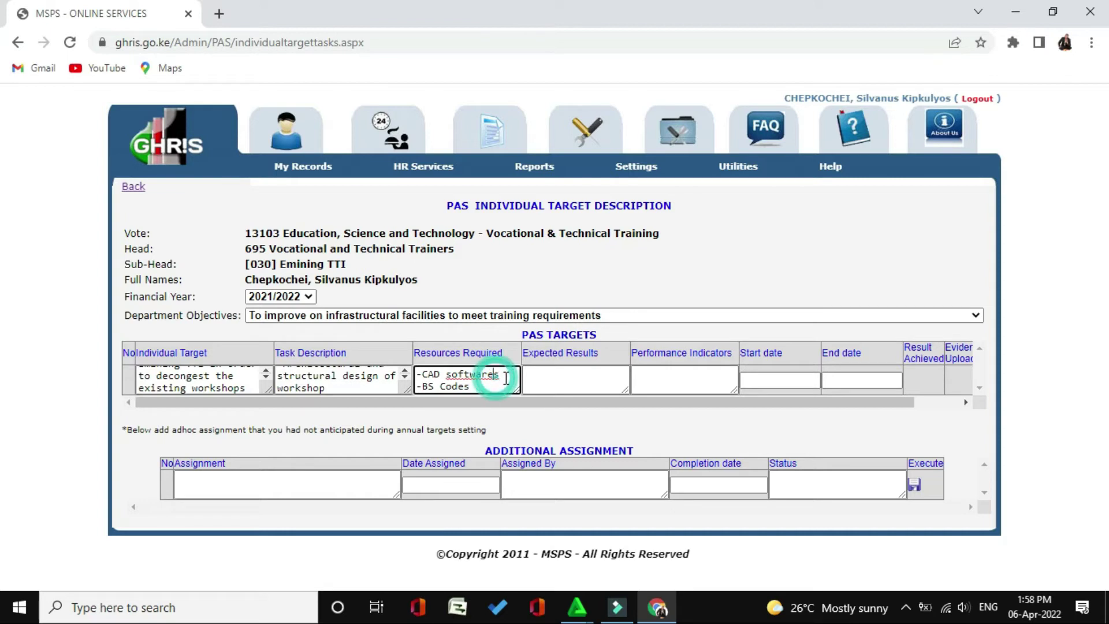
pyautogui.press('BackSpace')
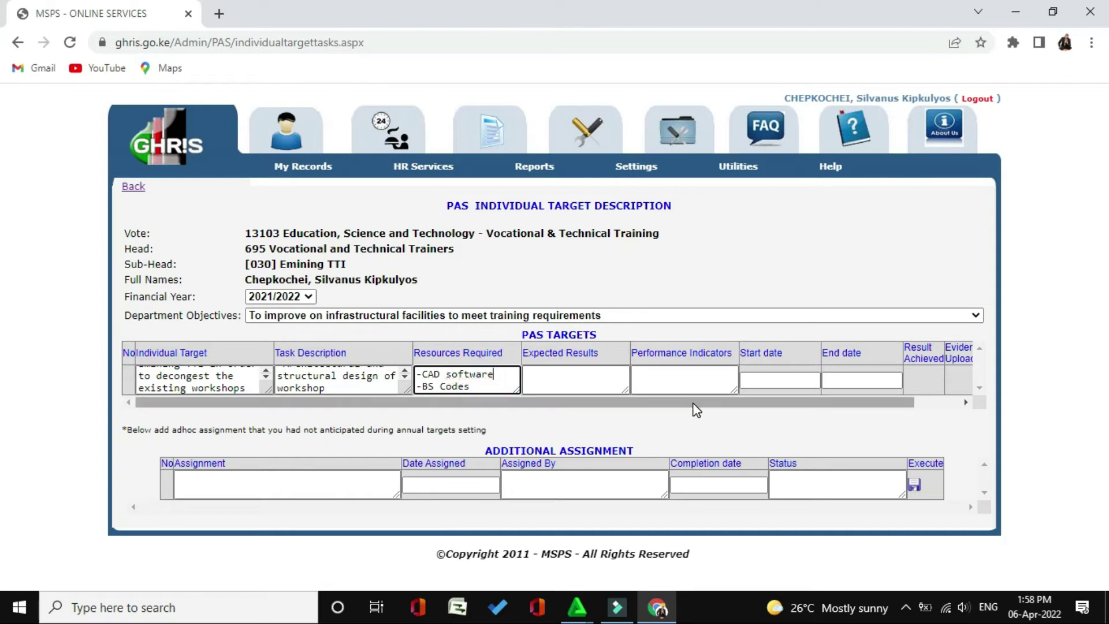
pyautogui.click(491, 383)
pyautogui.press('Return')
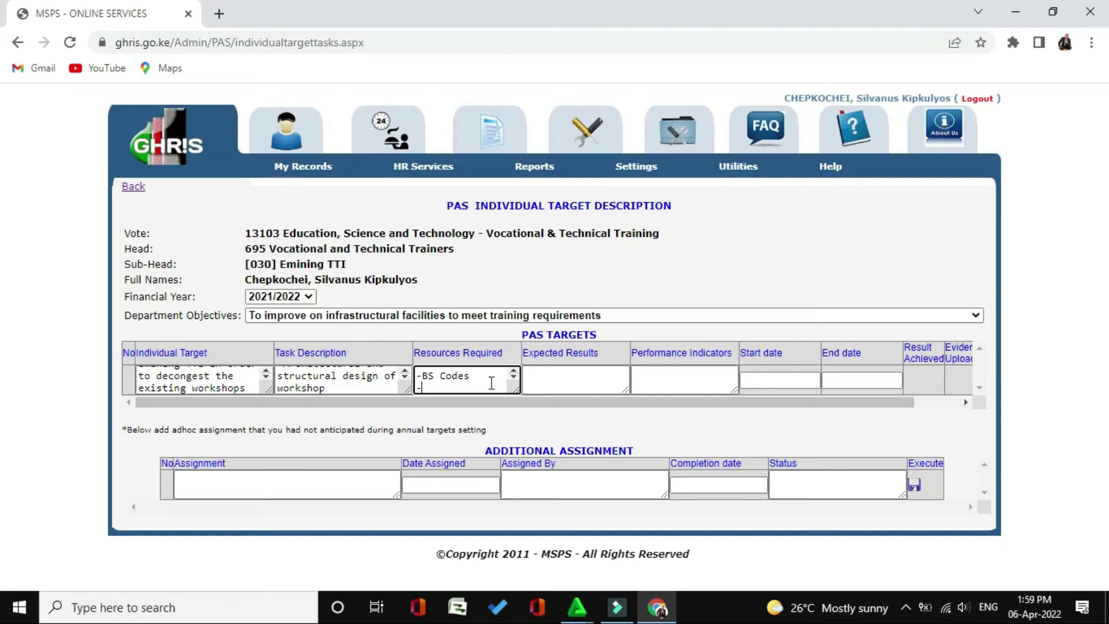
pyautogui.press('BackSpace')
pyautogui.press('BackSpace')
# Enter "-Construction of Workshop and Offices" as the expected results
pyautogui.click(556, 379)
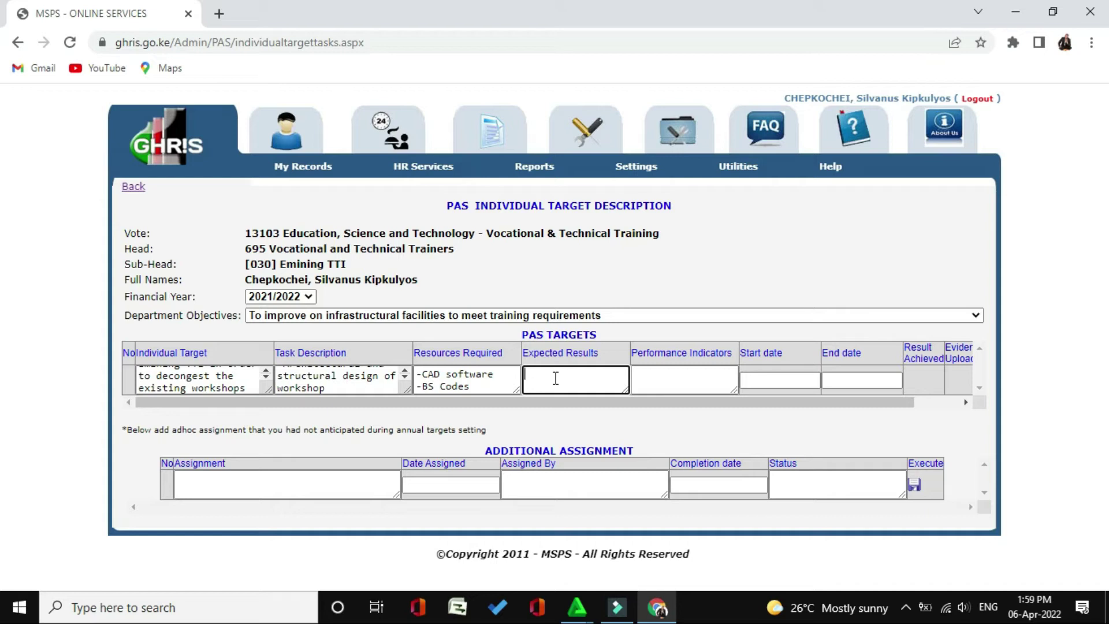
pyautogui.click(555, 378)
pyautogui.write('-')
pyautogui.write('Construc')
pyautogui.write('tion of ')
pyautogui.write('Wor')
pyautogui.press('BackSpace')
pyautogui.press('BackSpace')
pyautogui.press('BackSpace')
pyautogui.write('Works')
pyautogui.write('hop and')
pyautogui.write(' Offices')
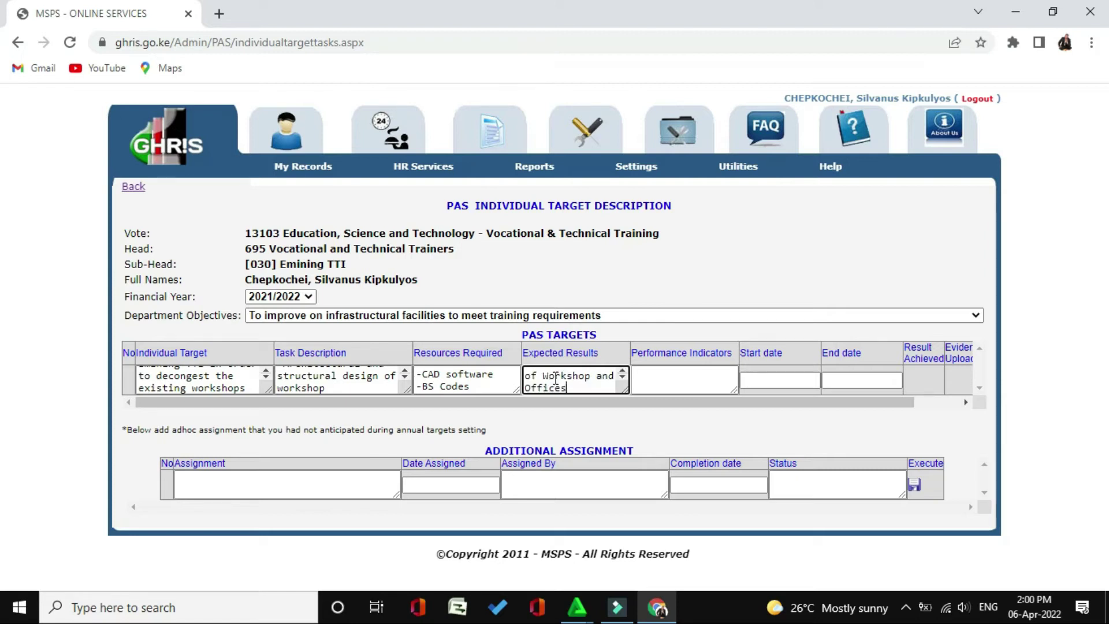
# List "-Workshop design", "-Funding approval" and "-Procurement process completion" on separate lines as performance indicators
pyautogui.click(681, 378)
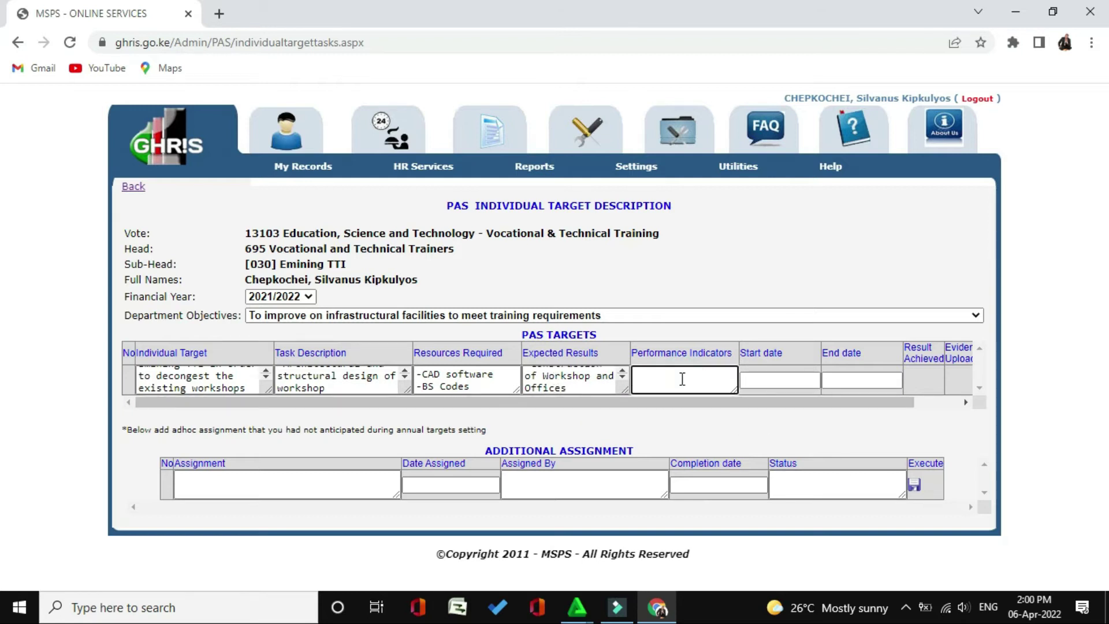
pyautogui.write('-Workshop design -Funding approval')
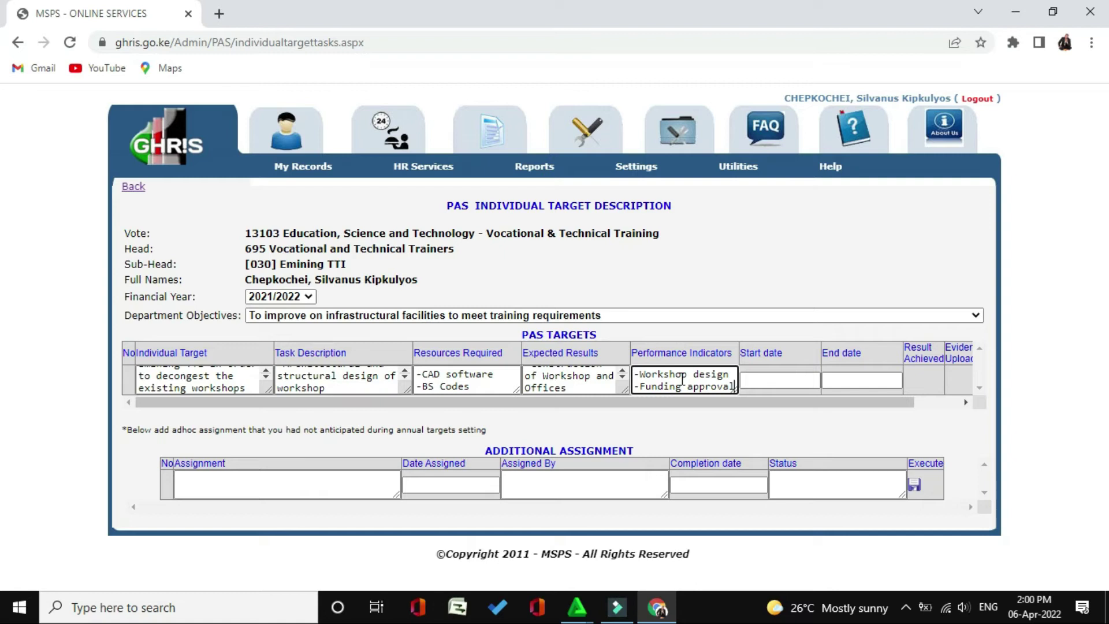
pyautogui.press('Return')
pyautogui.write('-')
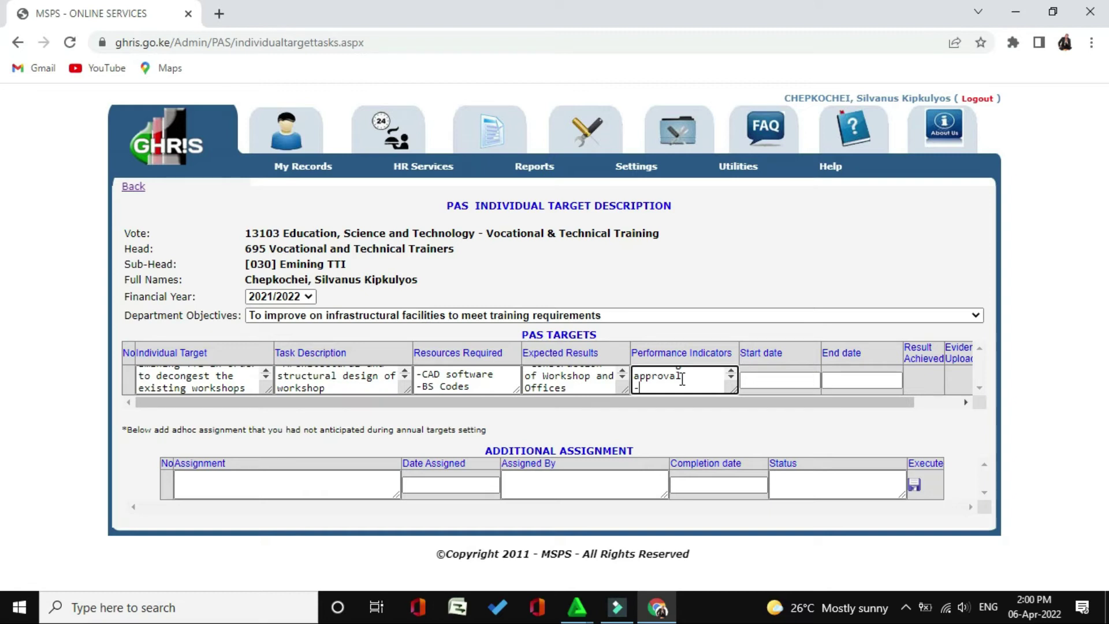
pyautogui.write('TTe')
pyautogui.press('BackSpace')
pyautogui.write('Prcurement')
pyautogui.press('BackSpace')
pyautogui.press('BackSpace')
pyautogui.press('BackSpace')
pyautogui.press('BackSpace')
pyautogui.press('BackSpace')
pyautogui.press('BackSpace')
pyautogui.press('BackSpace')
pyautogui.press('BackSpace')
pyautogui.write('ocurement process completeion')
pyautogui.press('BackSpace')
pyautogui.press('BackSpace')
pyautogui.press('BackSpace')
pyautogui.press('BackSpace')
pyautogui.write('ion')
# Add the lines "-Award of contract" and "-Construction progress" to the performance indicators
pyautogui.press('Return')
pyautogui.write('-Awr')
pyautogui.press('BackSpace')
pyautogui.write('ard of contract')
pyautogui.press('Return')
pyautogui.write('-Construction progress')
# Add the line "-Handing over of project upon completion" to the performance indicators
pyautogui.press('Return')
pyautogui.write('-')
pyautogui.write('Handing')
pyautogui.write(' over')
pyautogui.write(' of ')
pyautogui.write('project')
pyautogui.write(' upon co')
pyautogui.write('mpletion')
# Add the line "-Use of structure" to the performance indicators
pyautogui.press('Return')
pyautogui.write('-Use')
pyautogui.press('BackSpace')
pyautogui.write('age')
pyautogui.press('BackSpace')
pyautogui.press('BackSpace')
pyautogui.write('e of structure')
# Set the workshop design target's start date to 30-07-2021
pyautogui.click(754, 382)
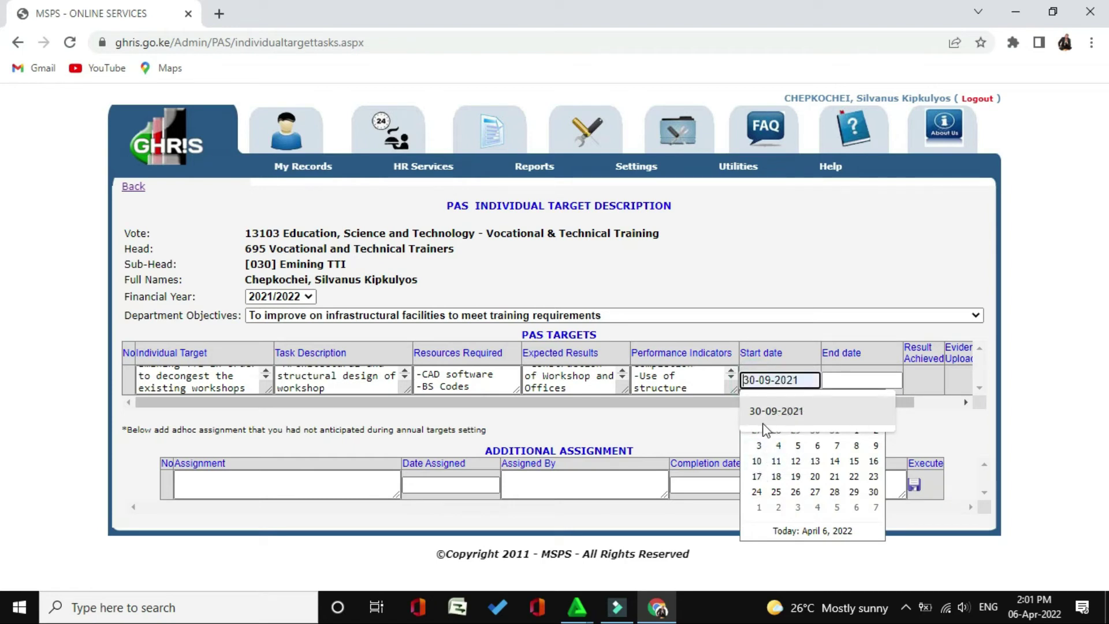
pyautogui.click(795, 381)
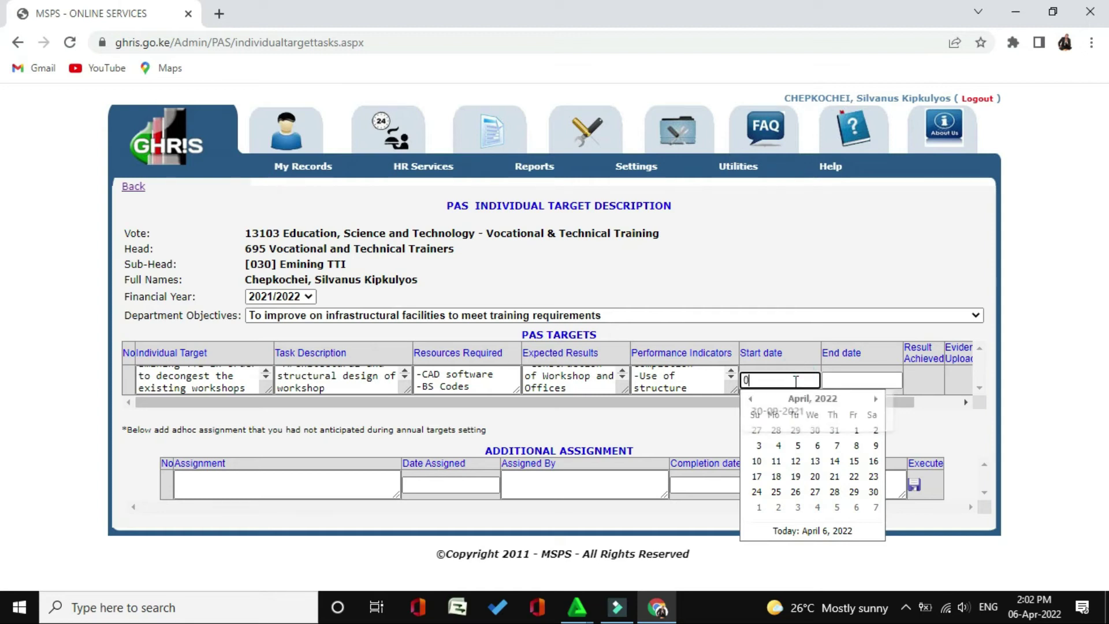
pyautogui.write('01')
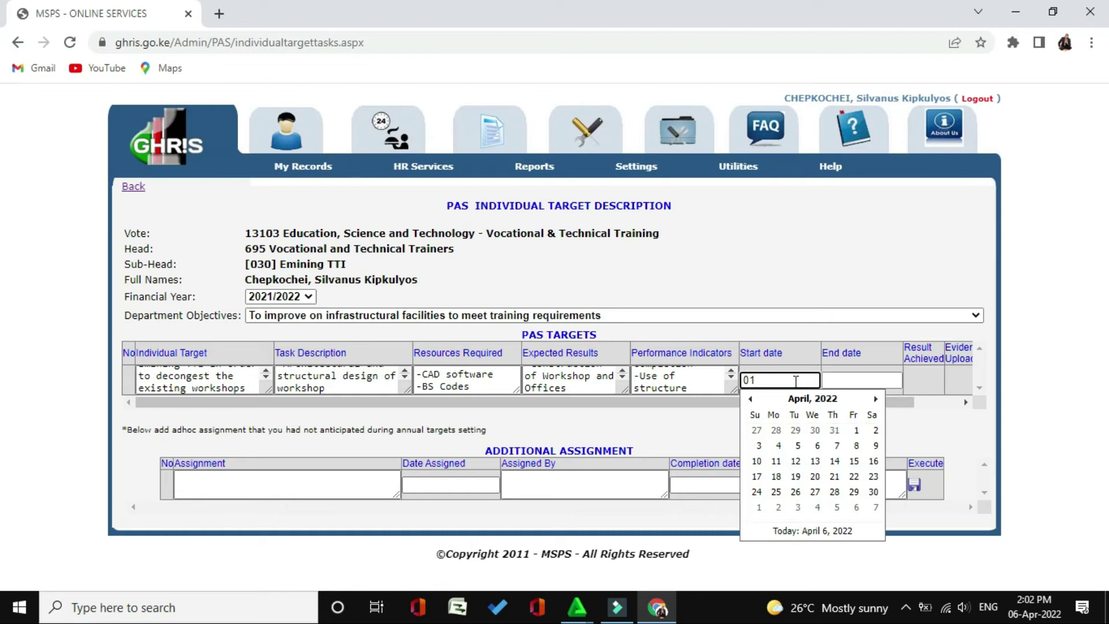
pyautogui.press('BackSpace')
pyautogui.press('BackSpace')
pyautogui.click(751, 399)
pyautogui.click(753, 399)
pyautogui.click(752, 399)
pyautogui.click(753, 399)
pyautogui.click(752, 399)
pyautogui.click(752, 399)
pyautogui.click(752, 398)
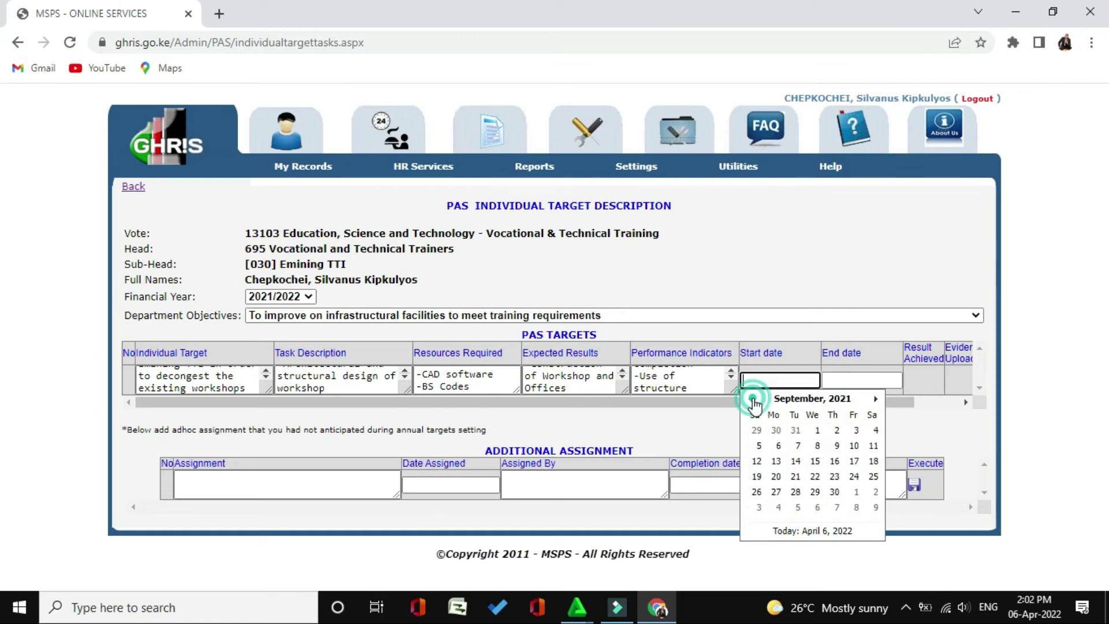
pyautogui.click(753, 399)
pyautogui.click(752, 399)
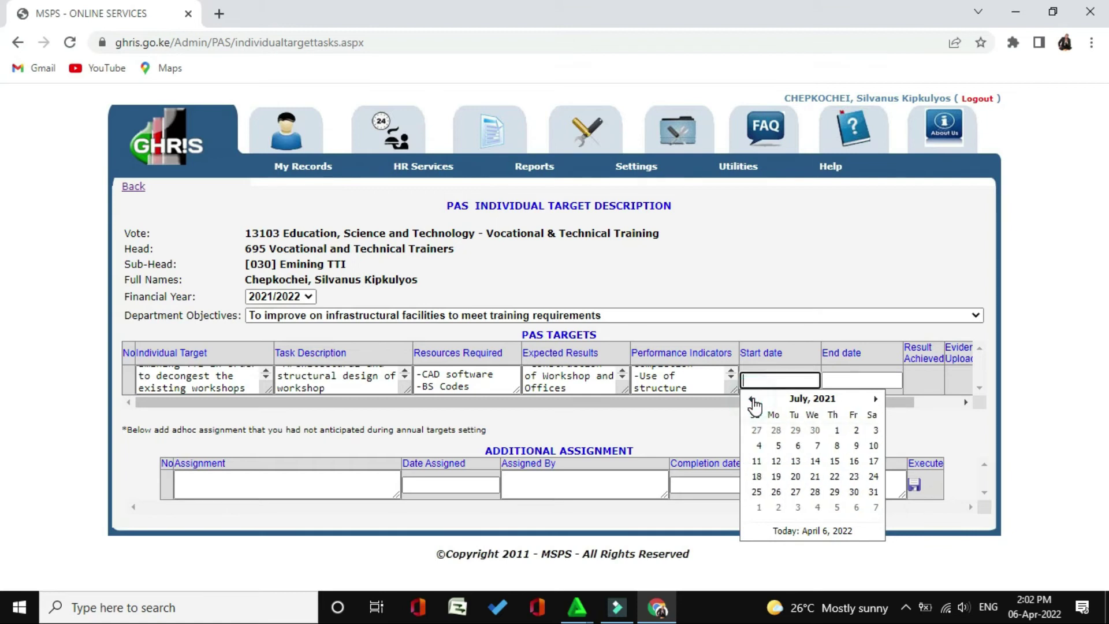
pyautogui.click(854, 492)
# Set the target's end date to 30-12-2021 and save the record
pyautogui.click(845, 381)
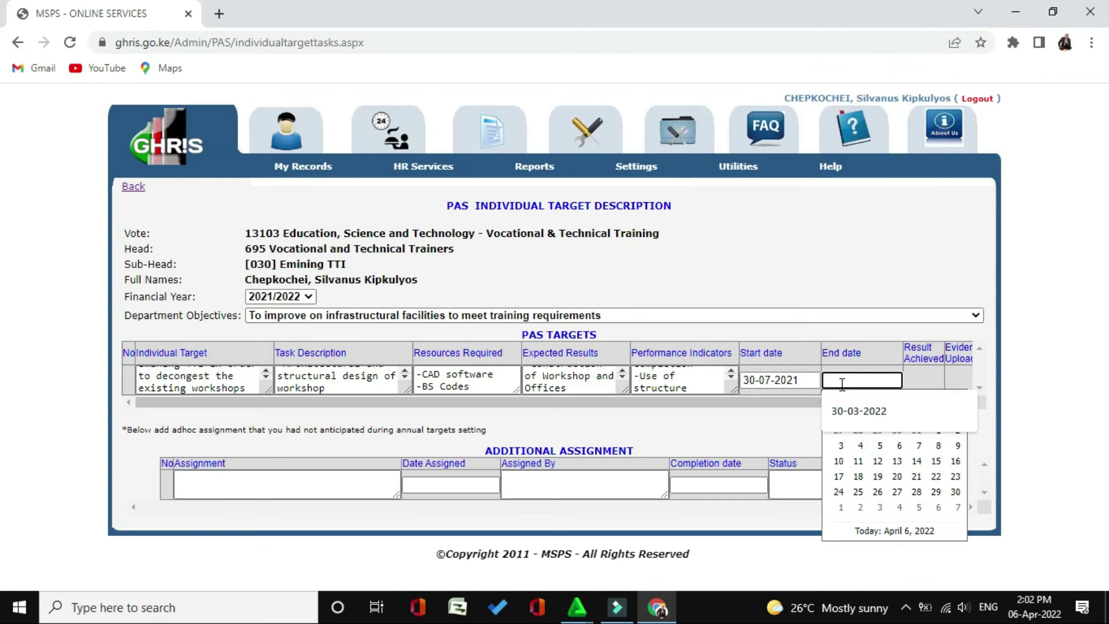
pyautogui.write('30-12-2021')
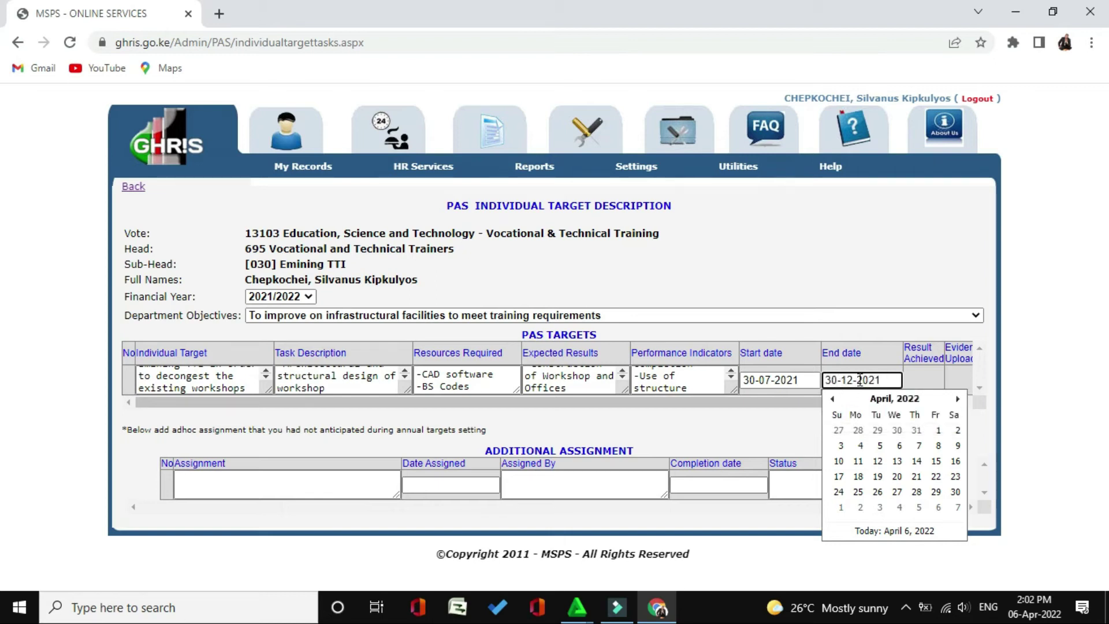
pyautogui.click(787, 431)
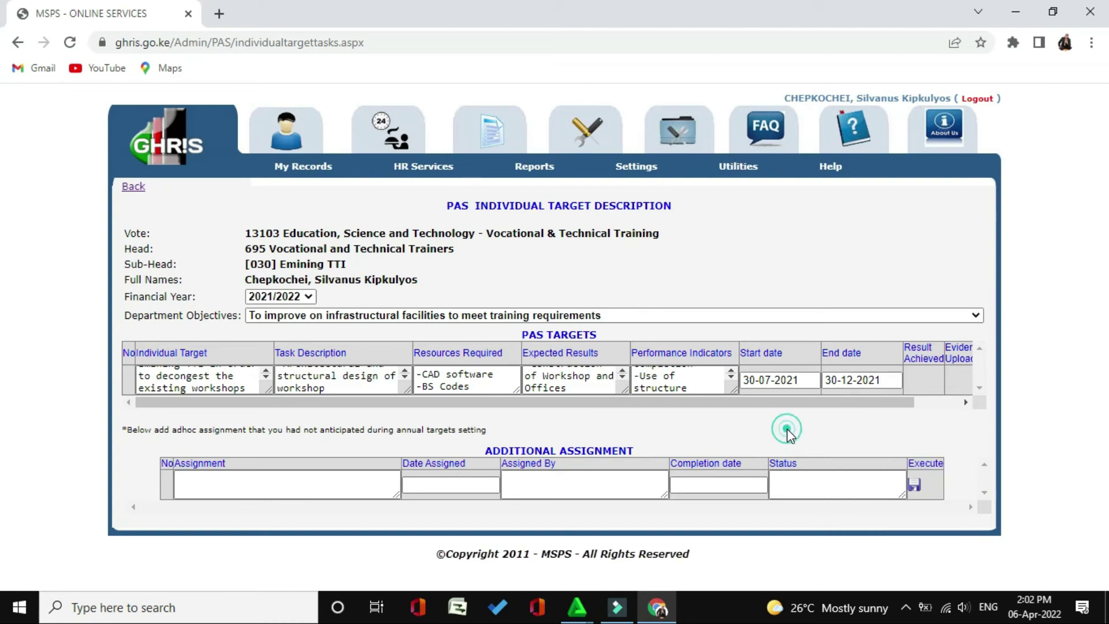
pyautogui.moveTo(805, 402); pyautogui.dragTo(935, 408)
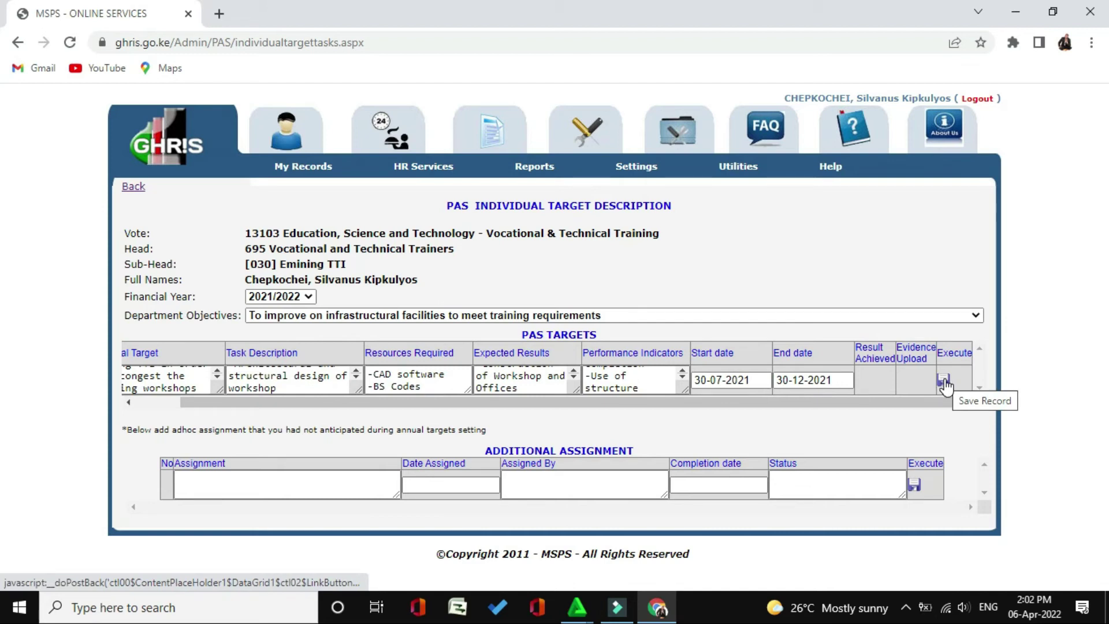
pyautogui.click(944, 381)
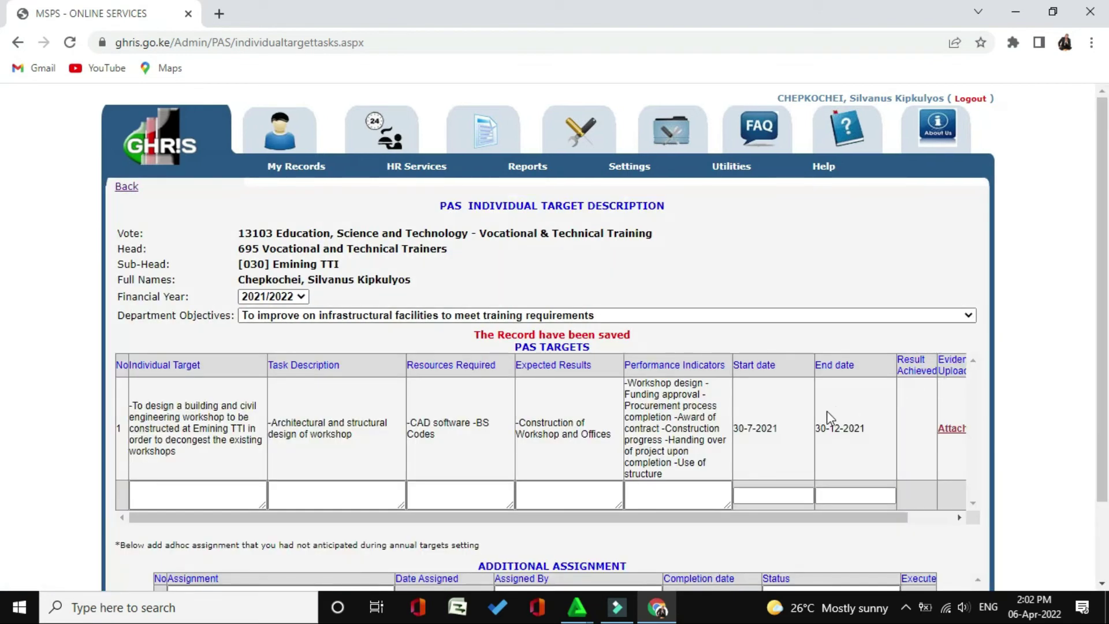
# Open the evidence upload for the saved workshop target and start choosing a file to attach
pyautogui.moveTo(662, 520); pyautogui.dragTo(707, 520)
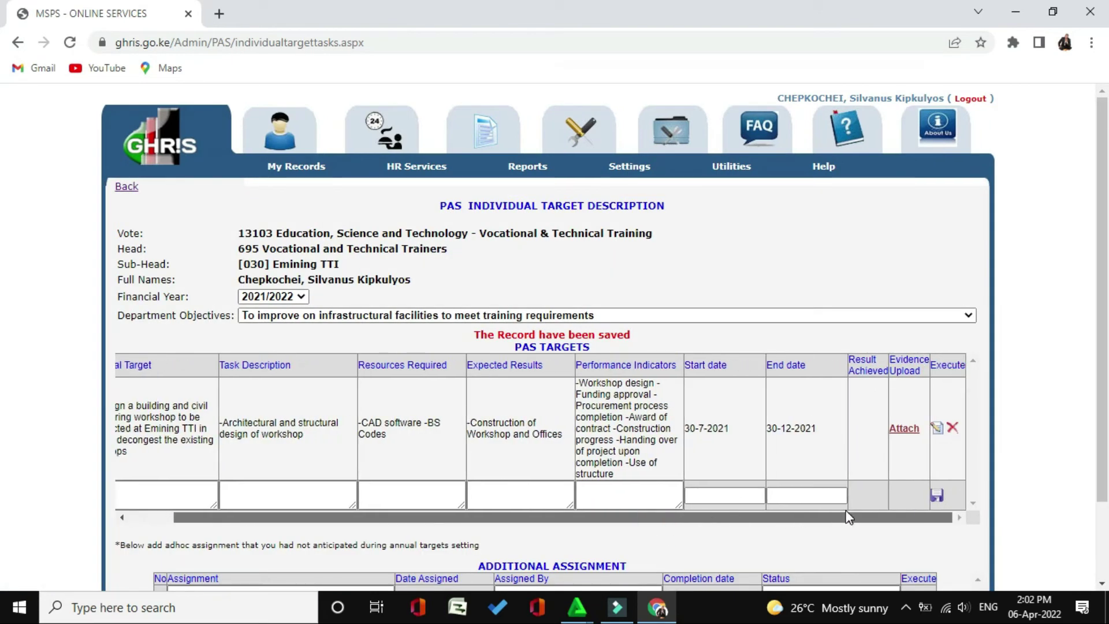
pyautogui.click(903, 430)
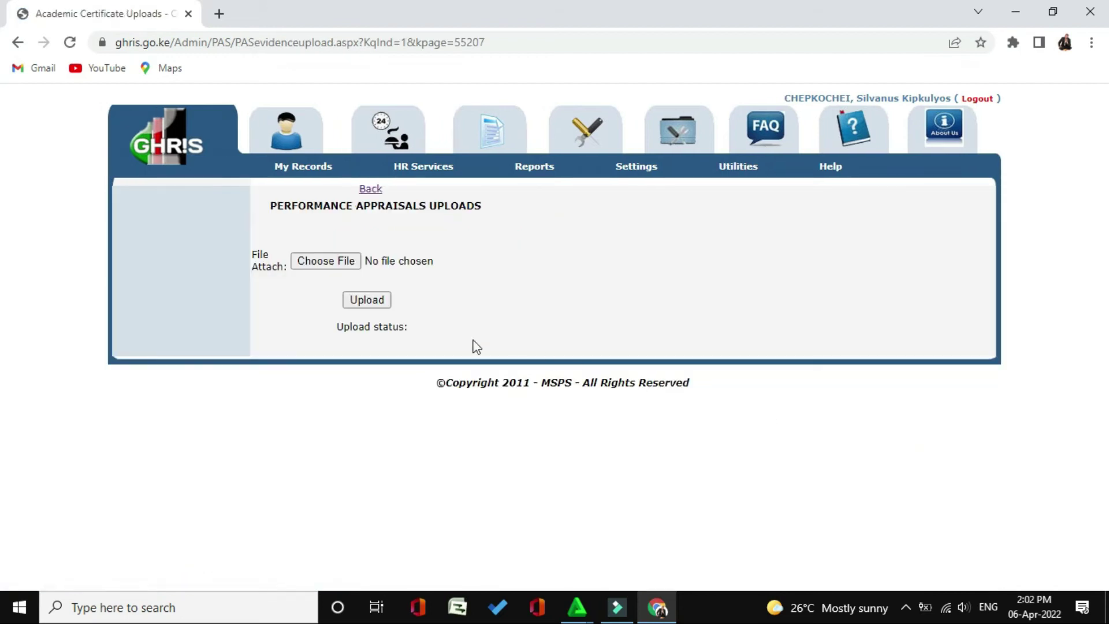
pyautogui.click(344, 263)
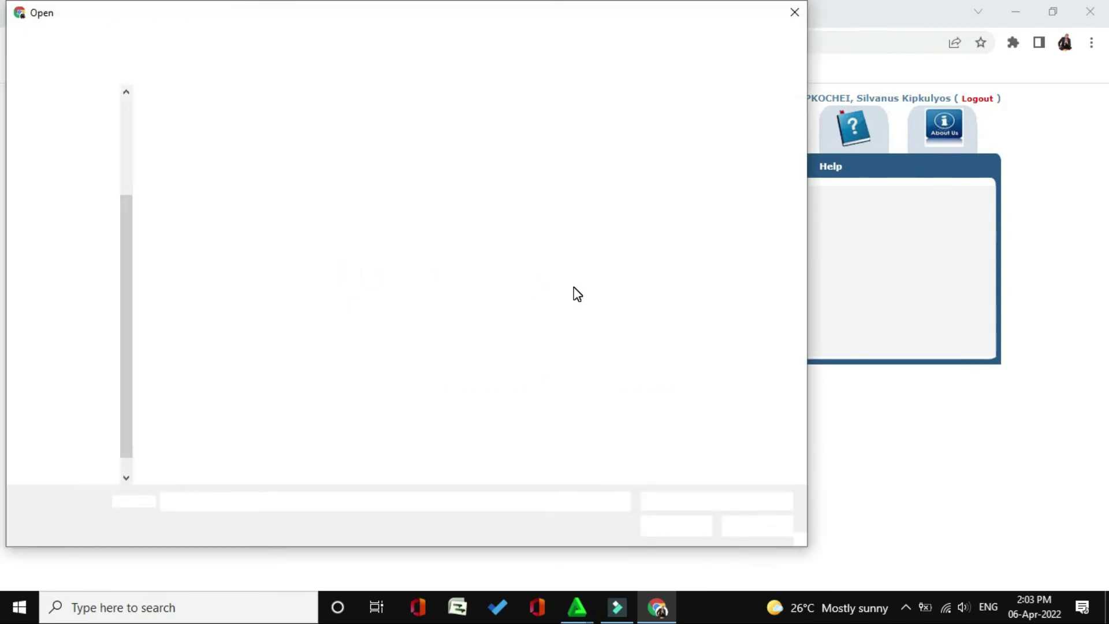
# Browse to the 1ETTI folder in Documents and search it for "building"
pyautogui.click(336, 42)
pyautogui.click(229, 41)
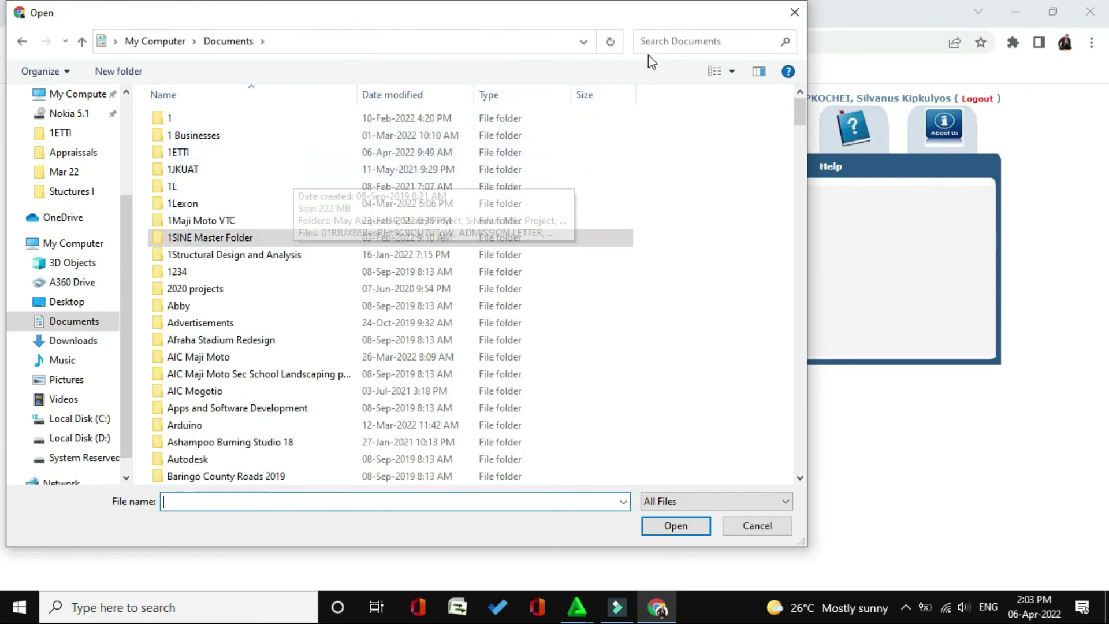
pyautogui.click(342, 153)
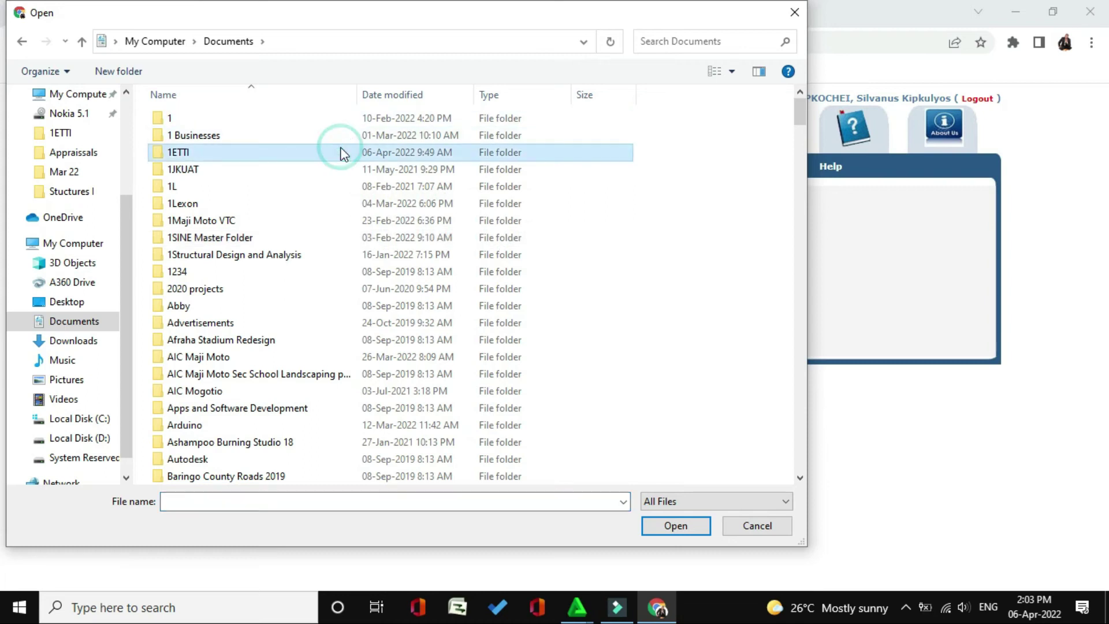
pyautogui.doubleClick(454, 153)
pyautogui.click(664, 41)
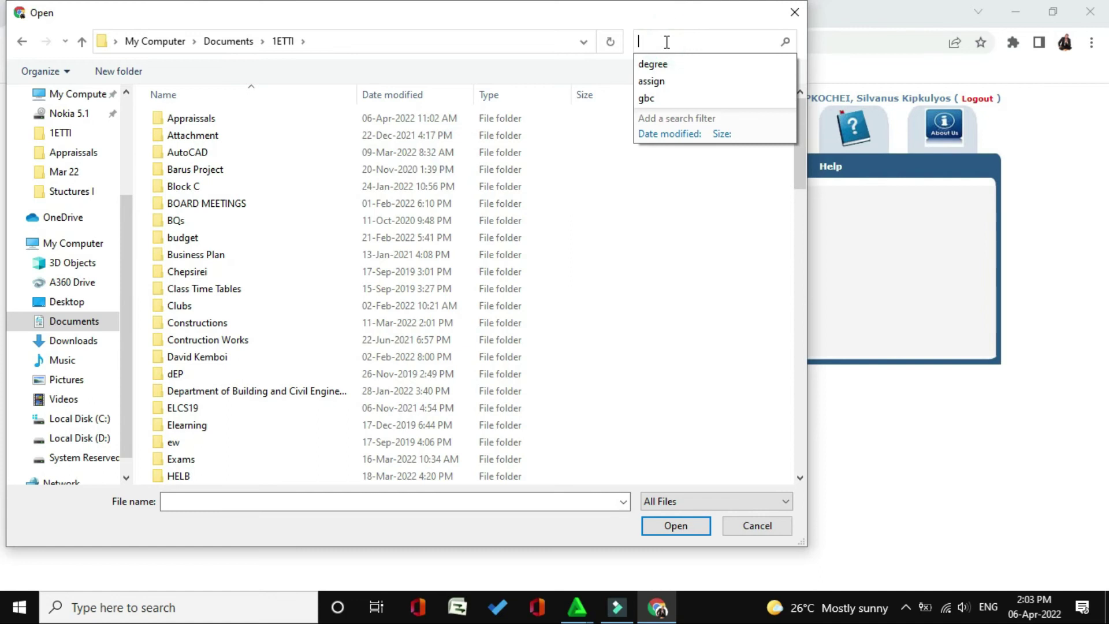
pyautogui.write('building')
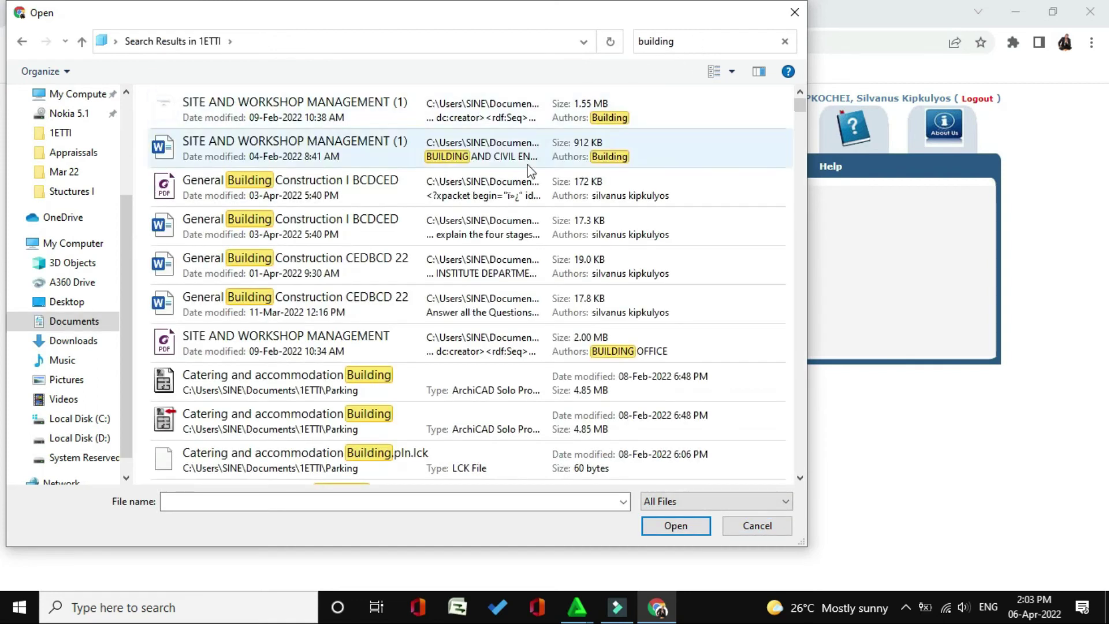
# Open the file BQ Building and Civil Eng Workshop from the search results to check its contents, and close it again
pyautogui.scroll(-3, 502, 196)
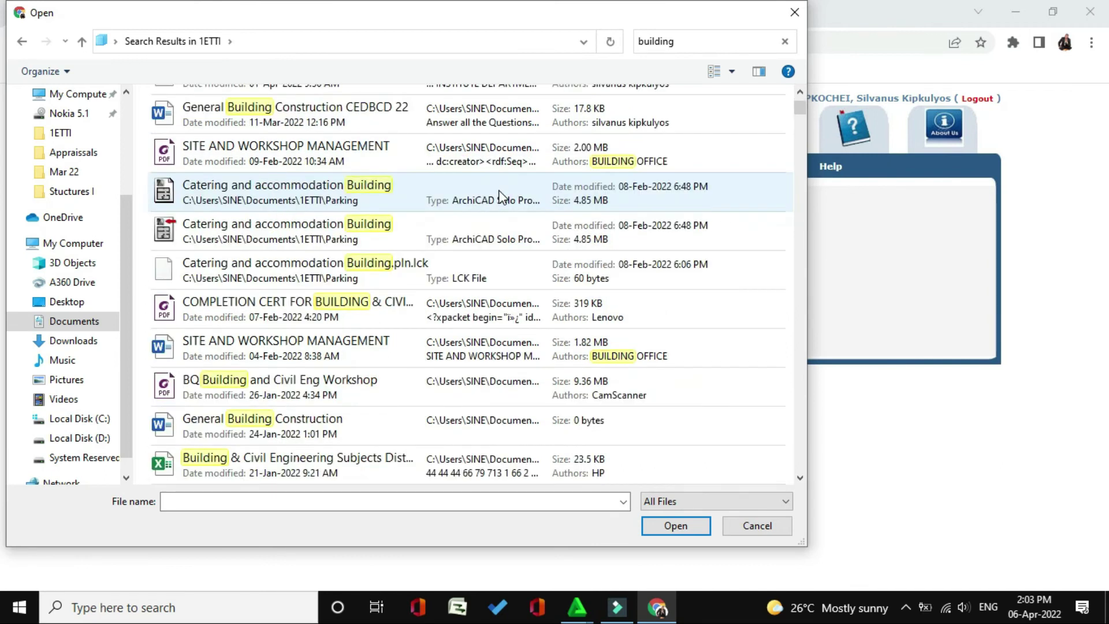
pyautogui.click(410, 392)
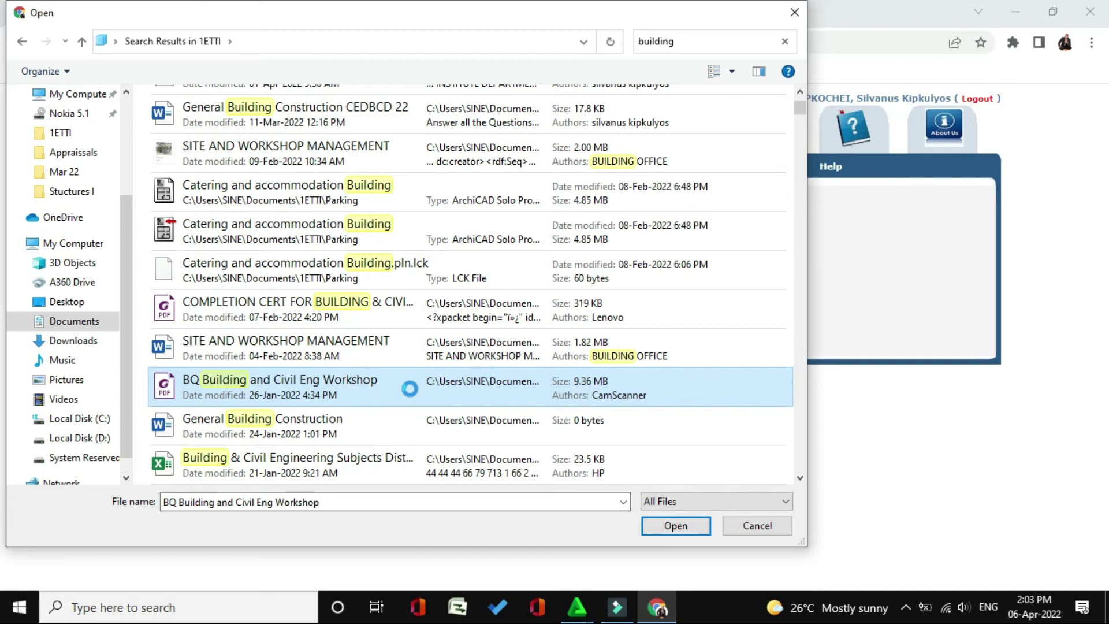
pyautogui.rightClick(412, 397)
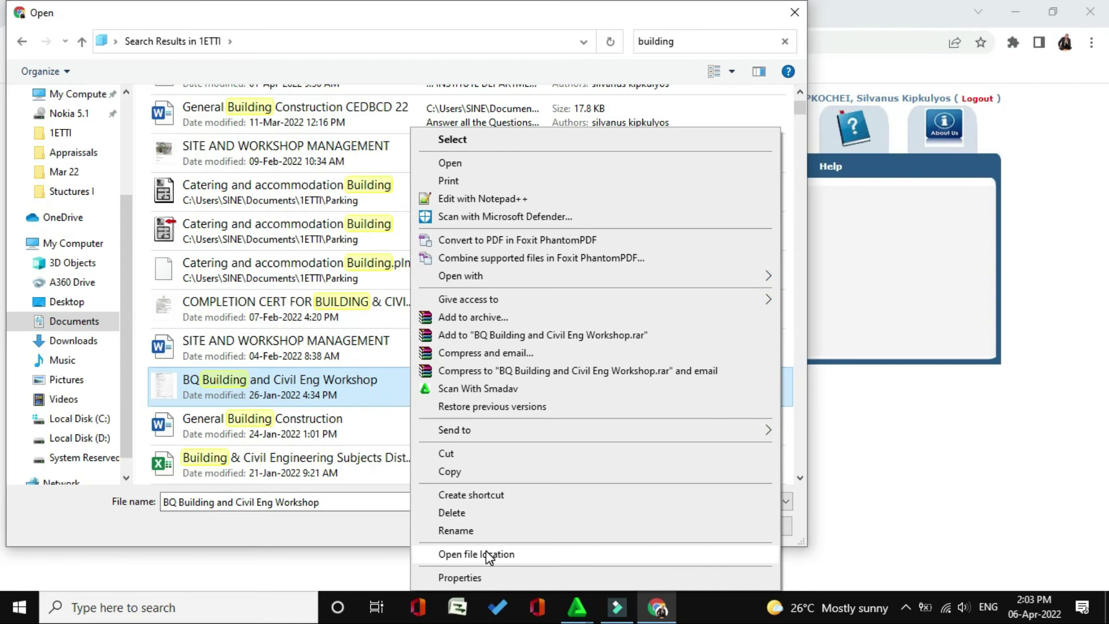
pyautogui.click(473, 167)
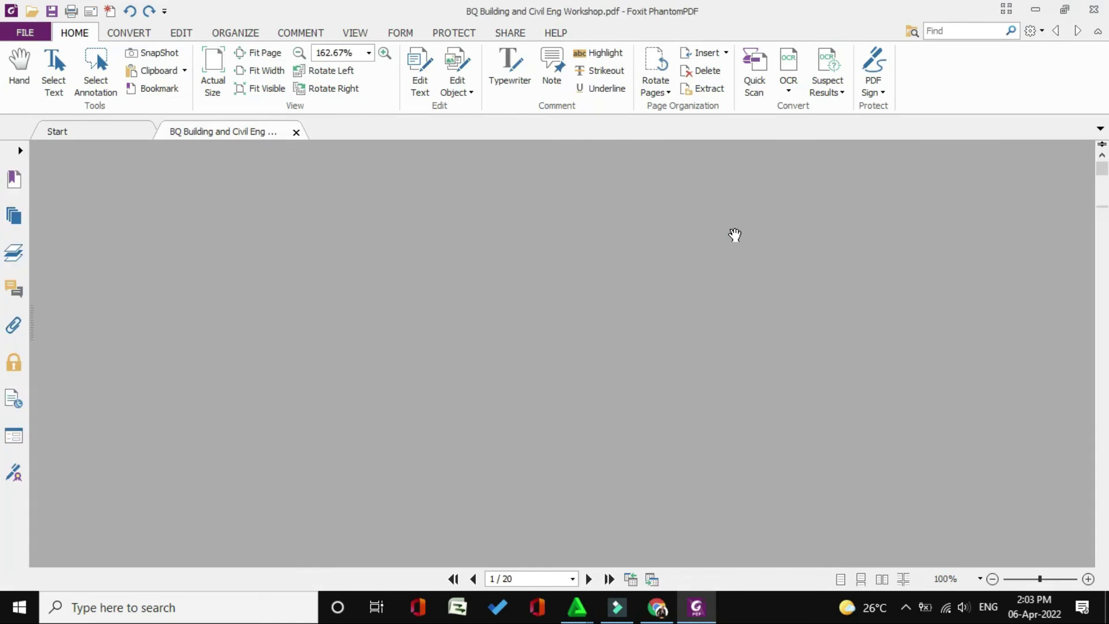
pyautogui.scroll(-5, 735, 236)
pyautogui.scroll(5, 735, 235)
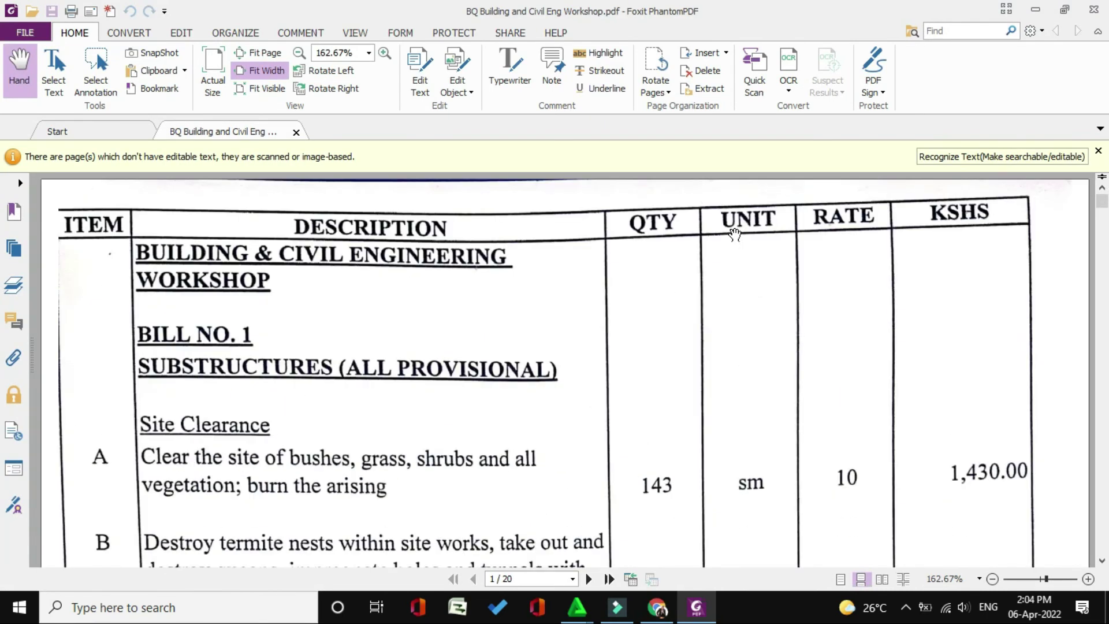
pyautogui.click(1100, 10)
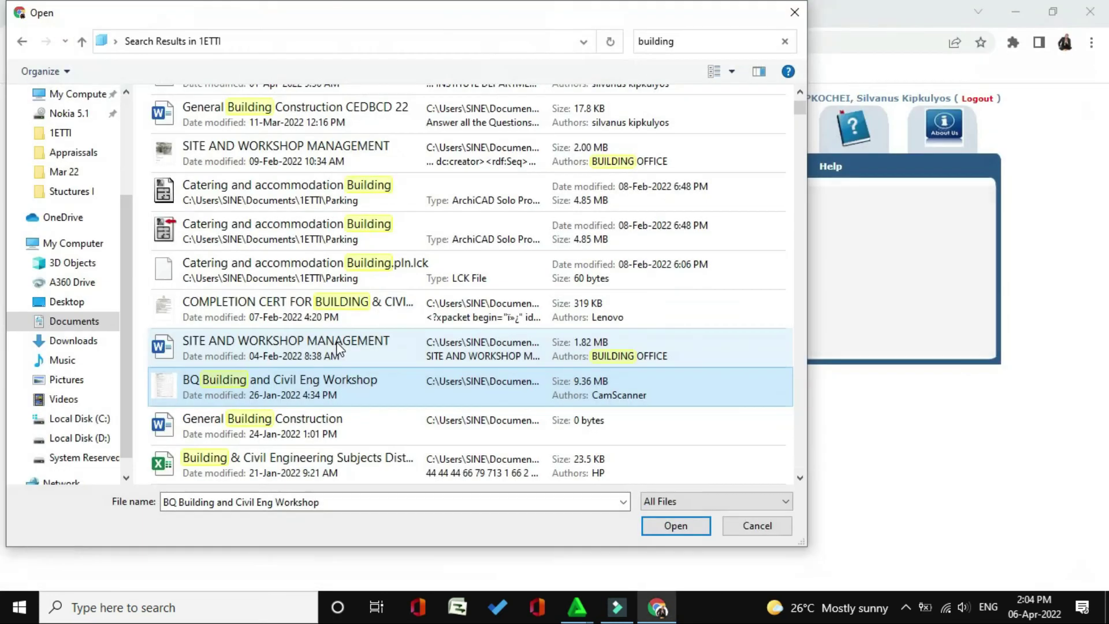
# Choose the file A2 Landscape Building and Civil Engineering and upload it as the target's evidence
pyautogui.scroll(-5, 414, 259)
pyautogui.scroll(-6, 410, 259)
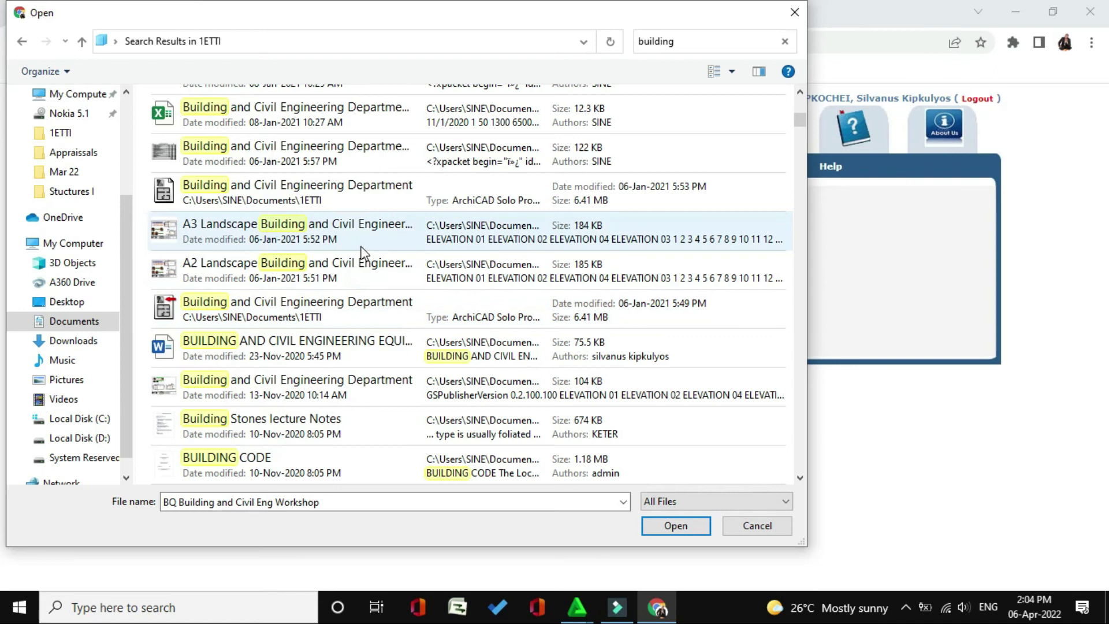
pyautogui.click(363, 265)
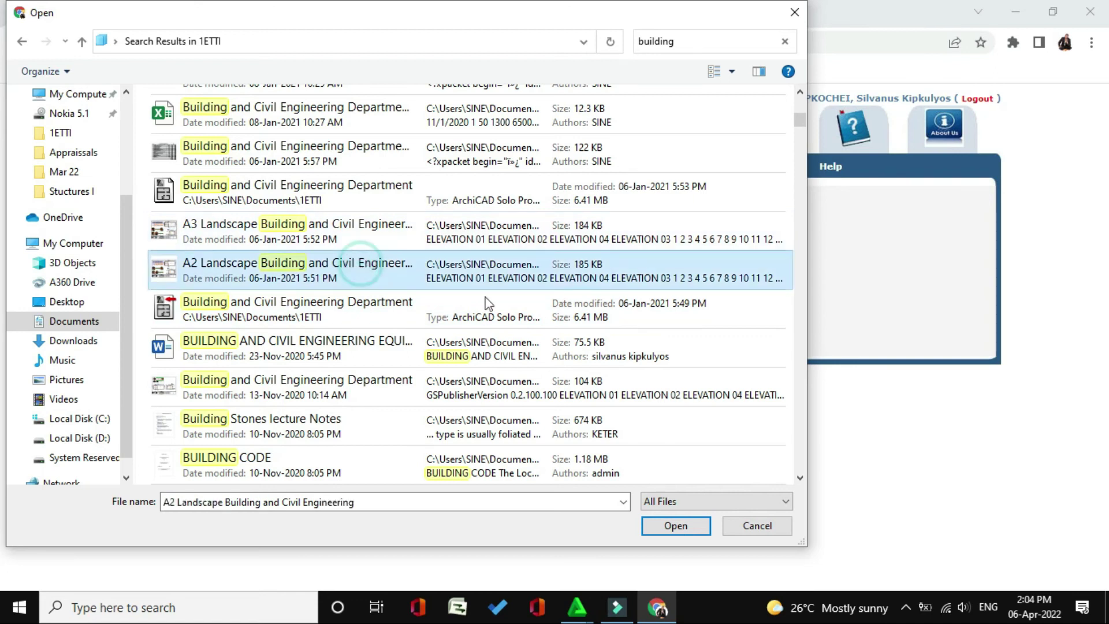
pyautogui.click(674, 526)
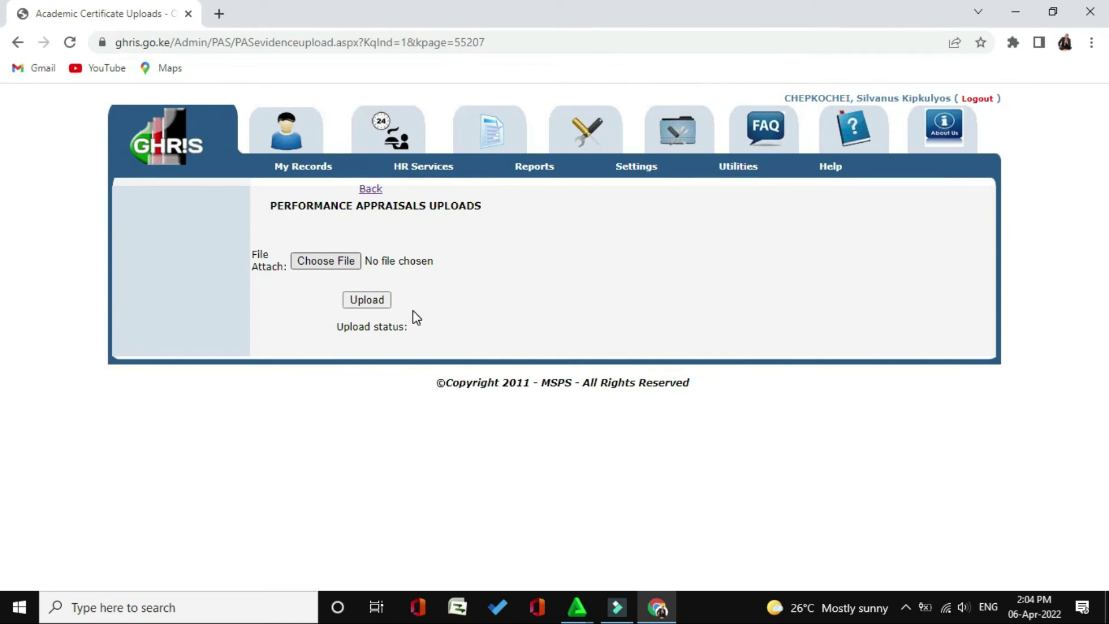
pyautogui.click(384, 309)
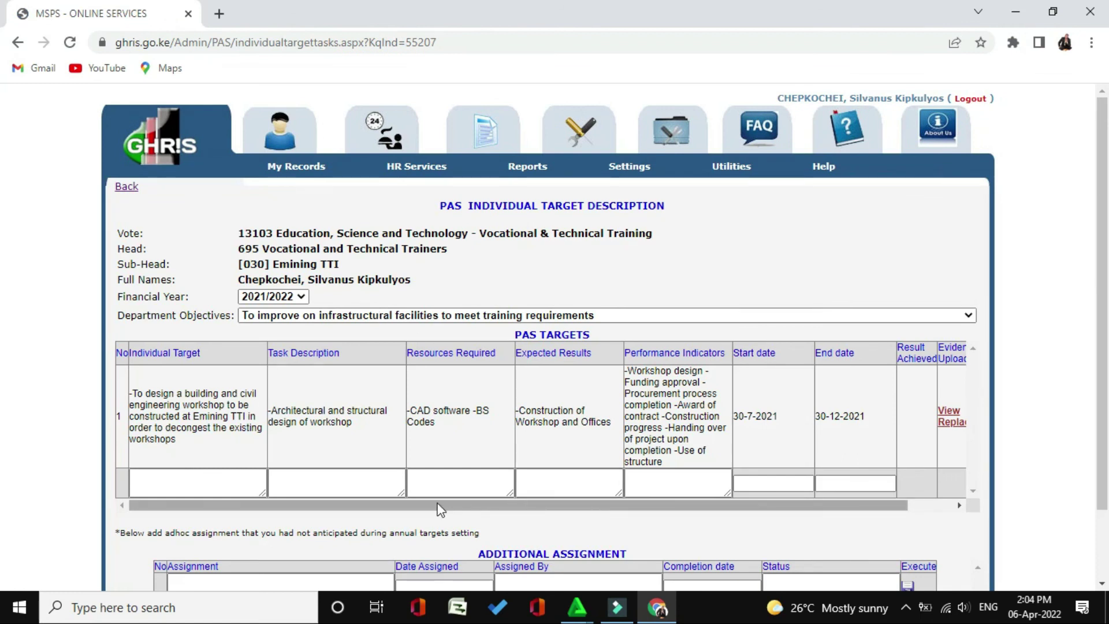
# Review the saved target's evidence options and the additional assignment section
pyautogui.moveTo(437, 502); pyautogui.dragTo(653, 516)
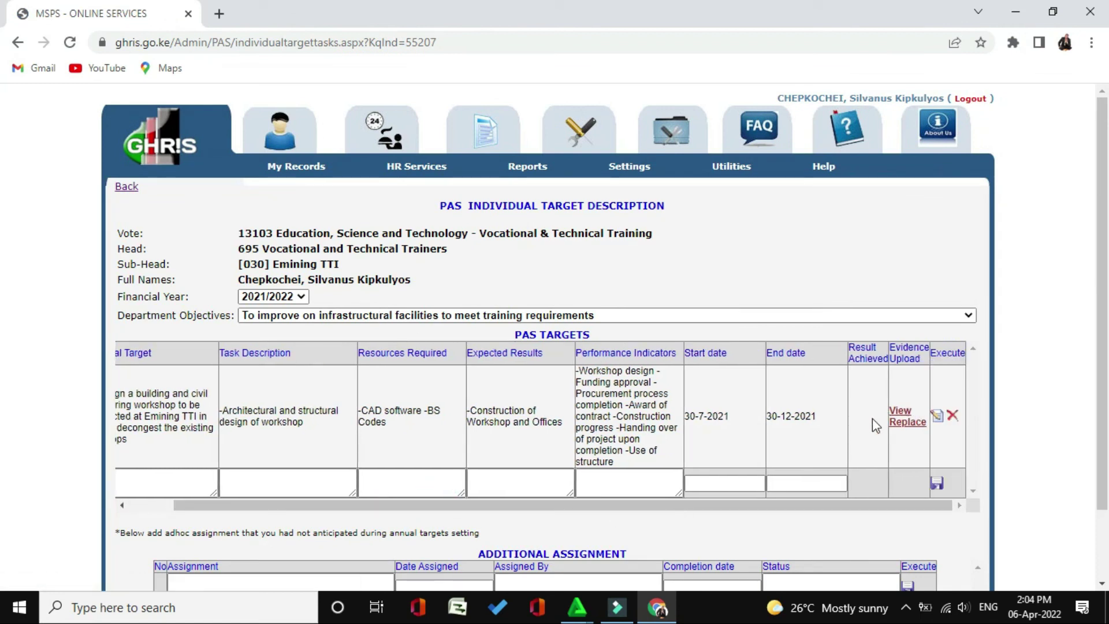
pyautogui.scroll(-2, 700, 349)
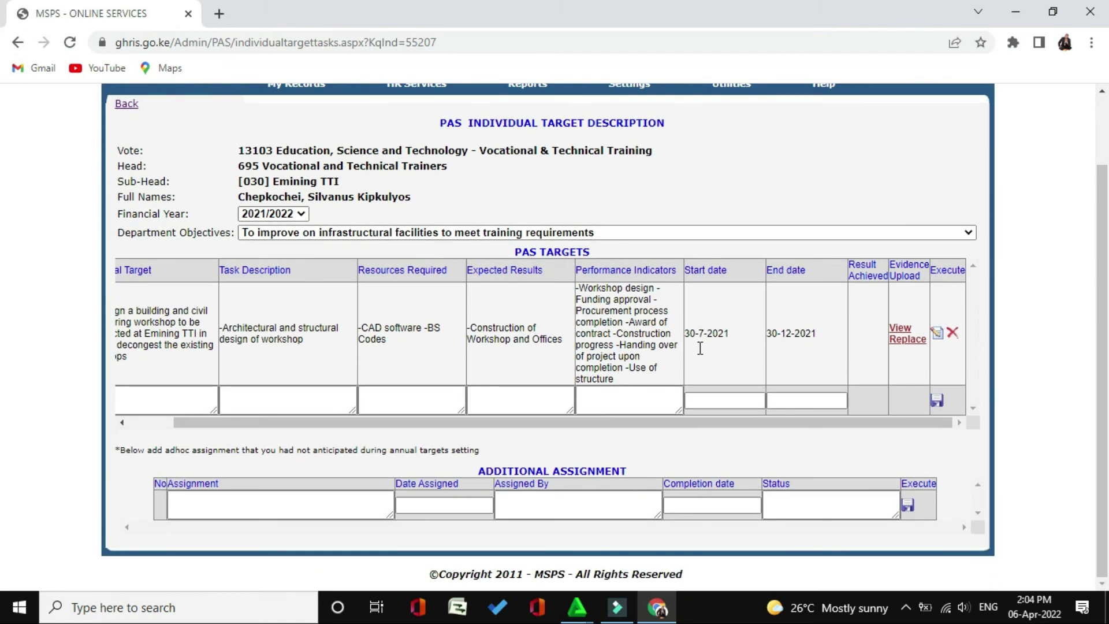
pyautogui.click(258, 504)
pyautogui.scroll(3, 665, 413)
pyautogui.scroll(-2, 664, 412)
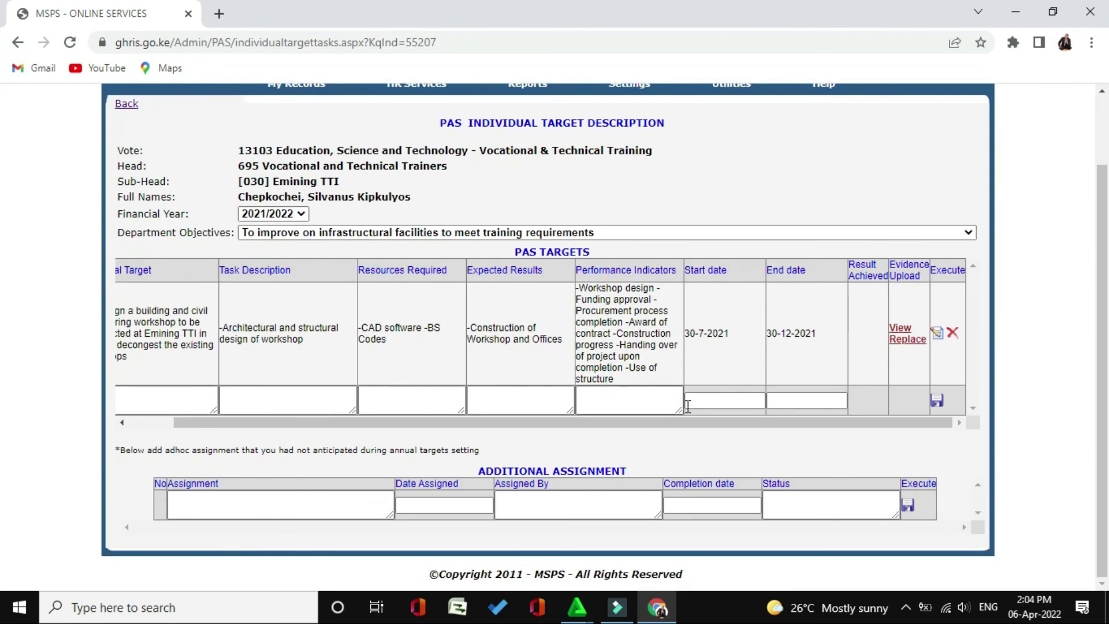
pyautogui.scroll(2, 686, 386)
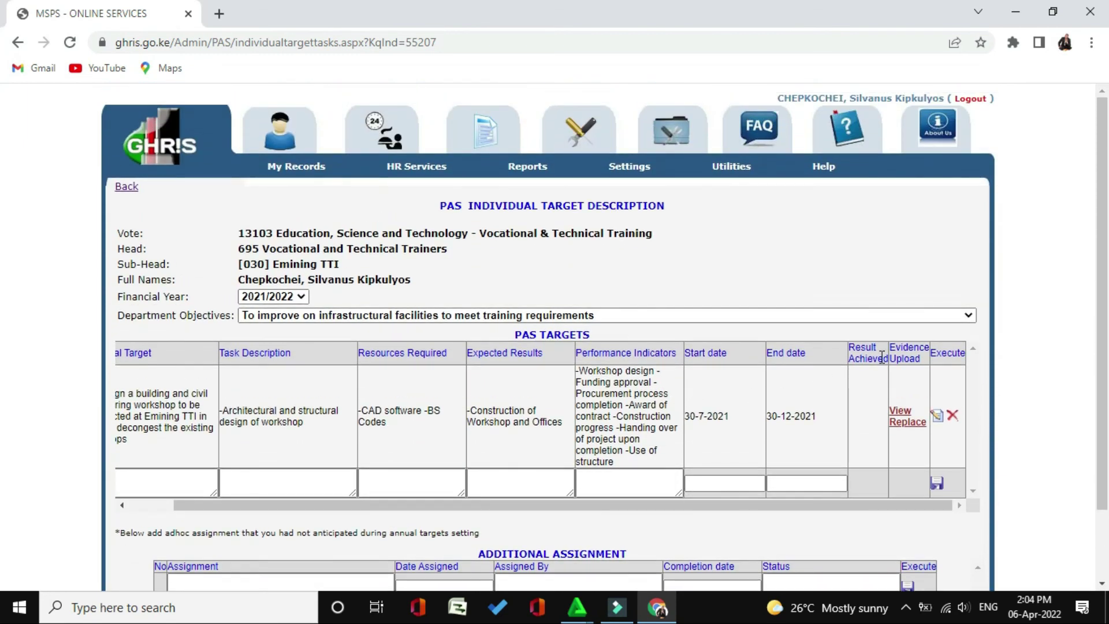
# Choose the objective "To enhance relevant quality practical skills through collaboration with industry and other training institutions" and start its individual target
pyautogui.click(967, 316)
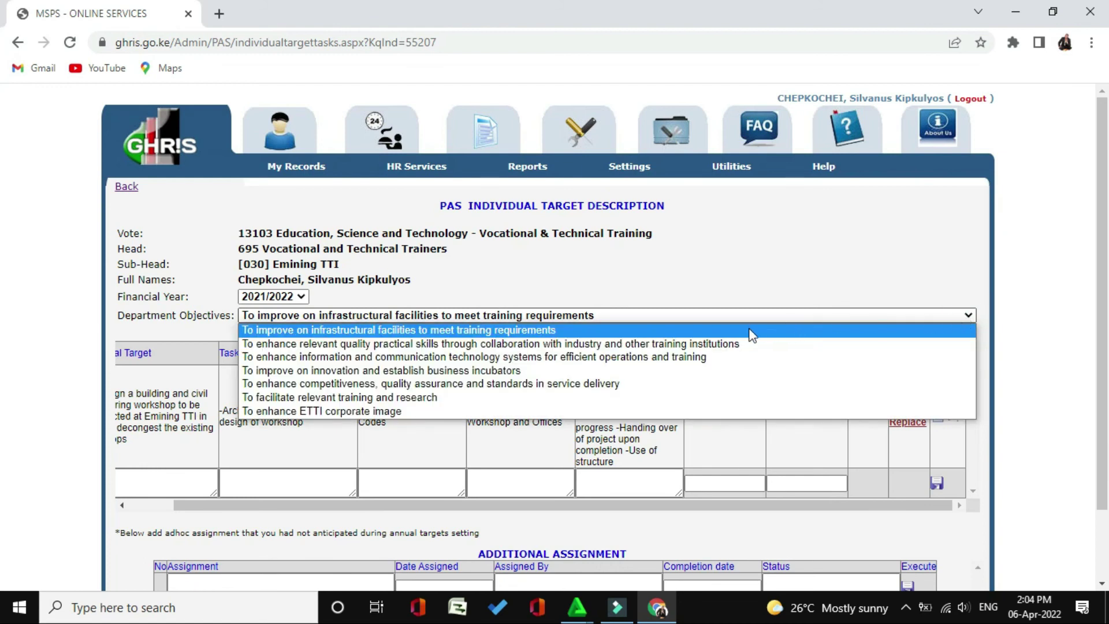
pyautogui.click(720, 345)
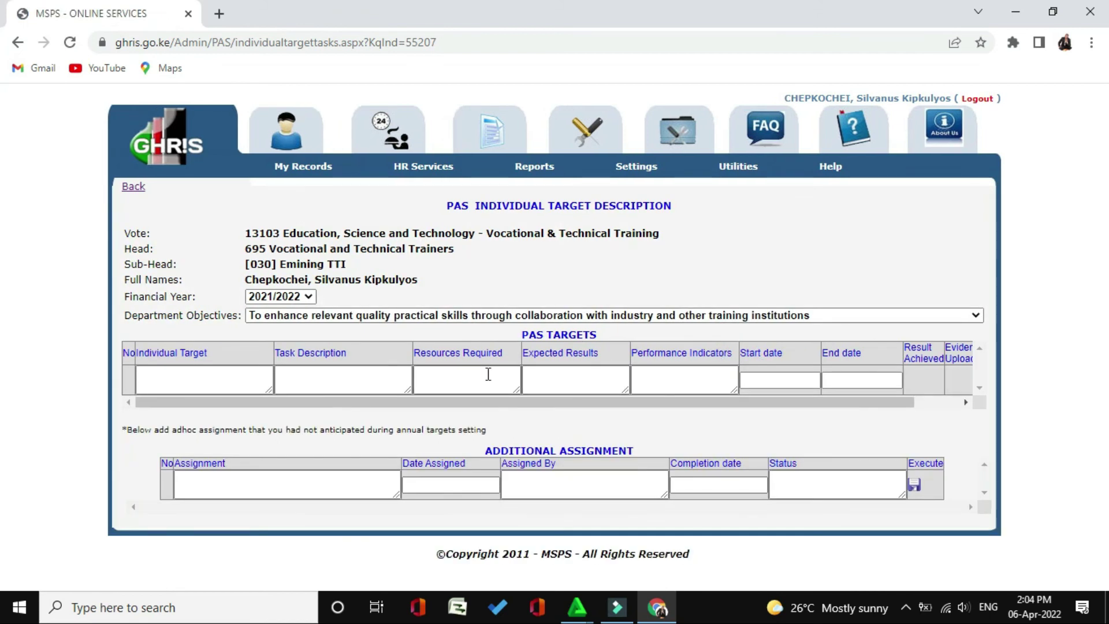
pyautogui.click(222, 378)
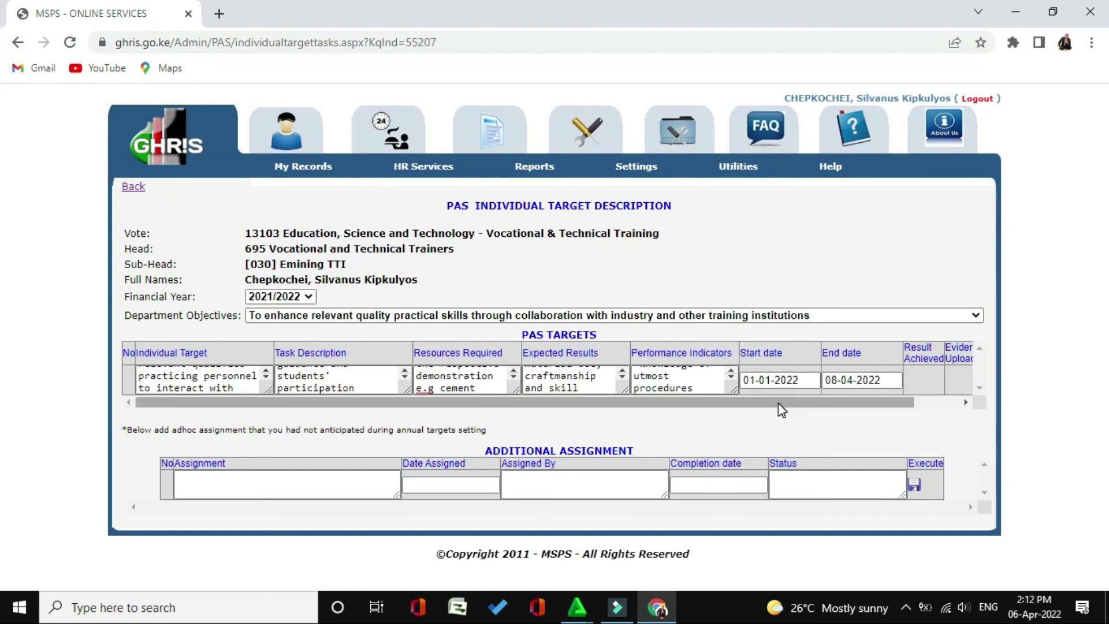
# Save the completed practical skills target and open the list of department objectives
pyautogui.moveTo(778, 403); pyautogui.dragTo(824, 403)
pyautogui.click(943, 380)
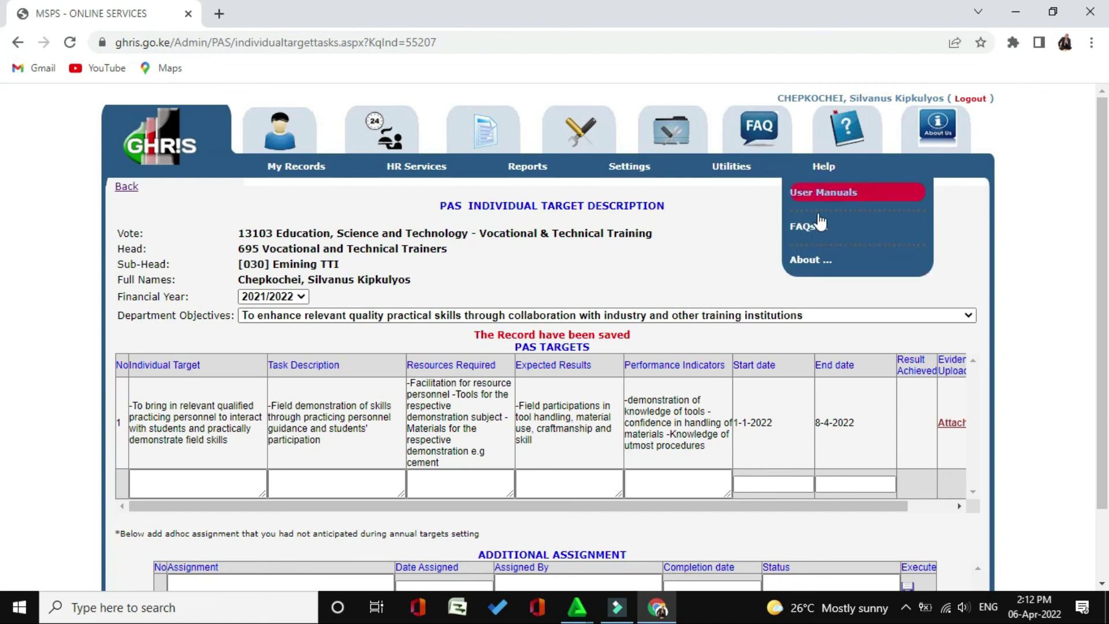
pyautogui.click(792, 316)
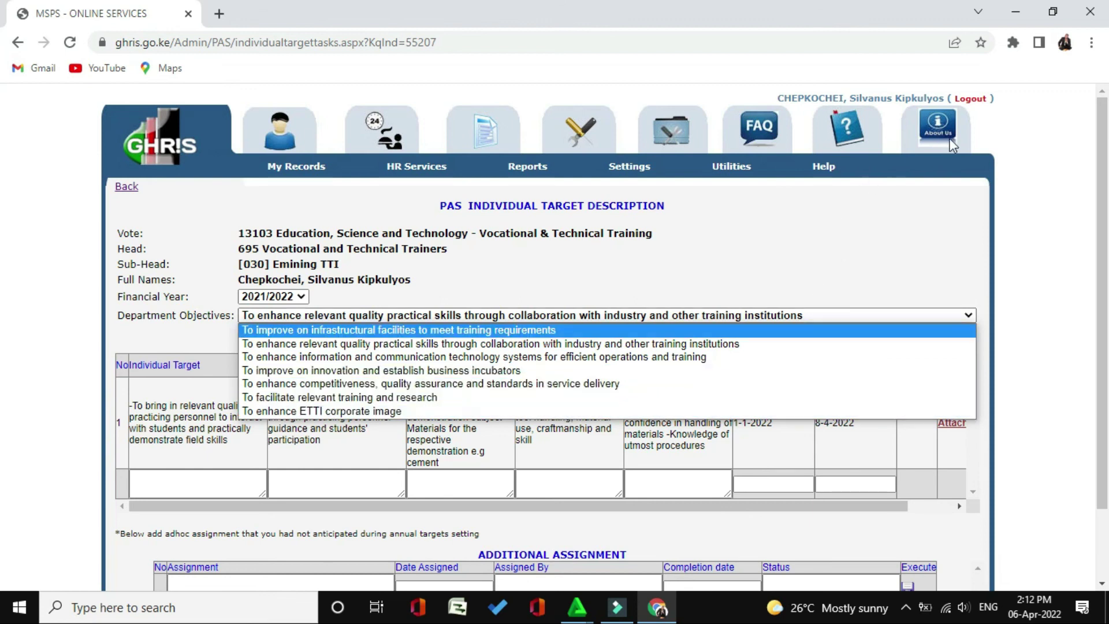
# Log out of the GHRIS portal and close the browser
pyautogui.click(969, 102)
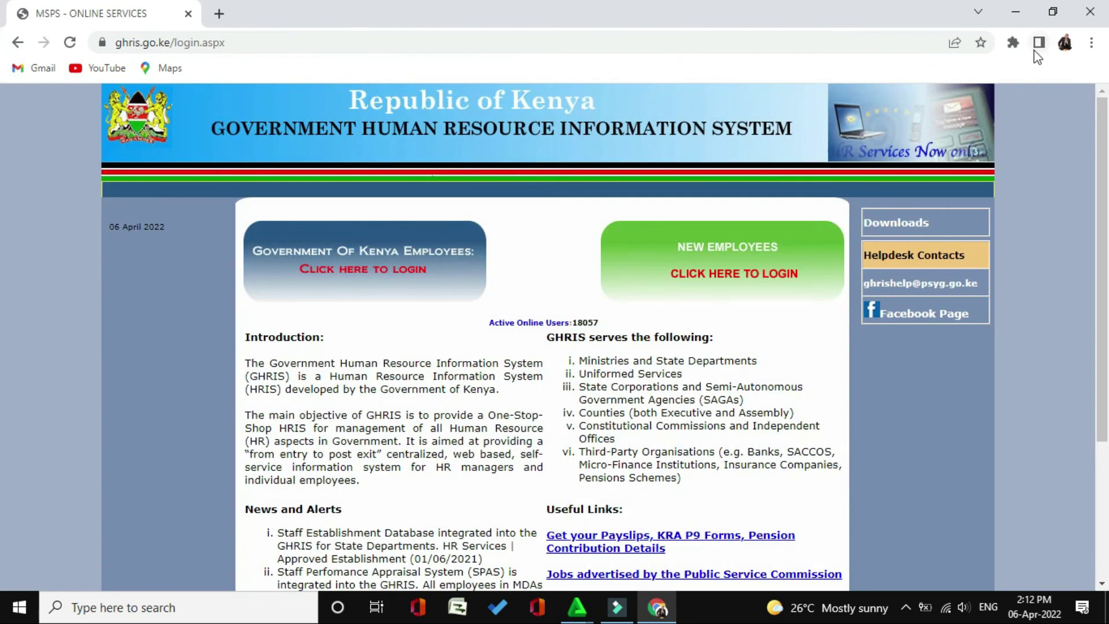
pyautogui.click(1090, 12)
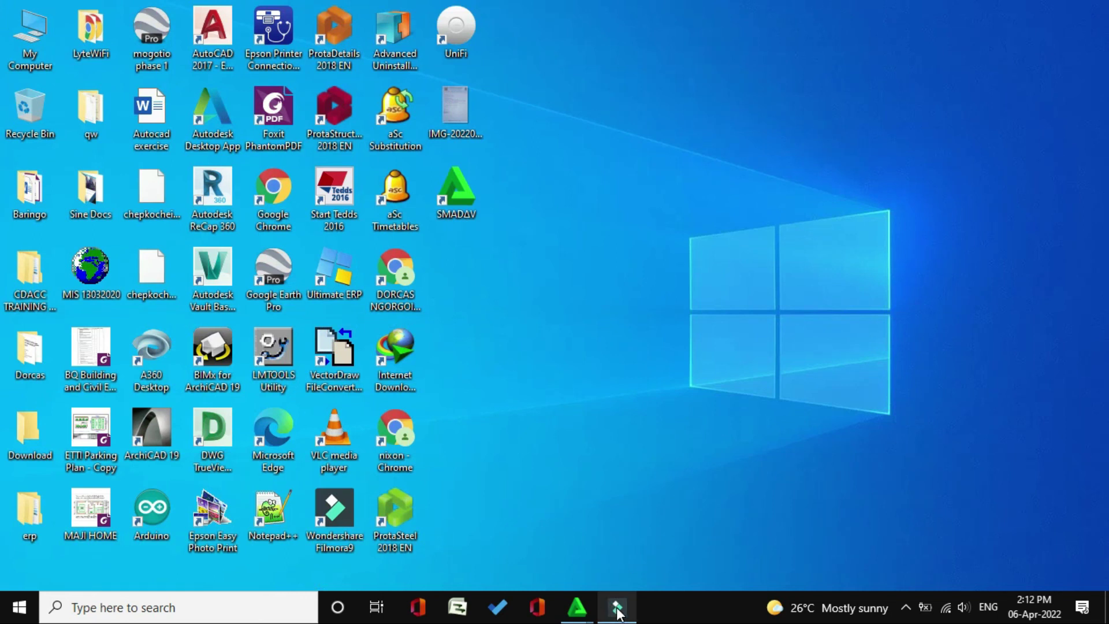
pyautogui.moveTo(618, 612)
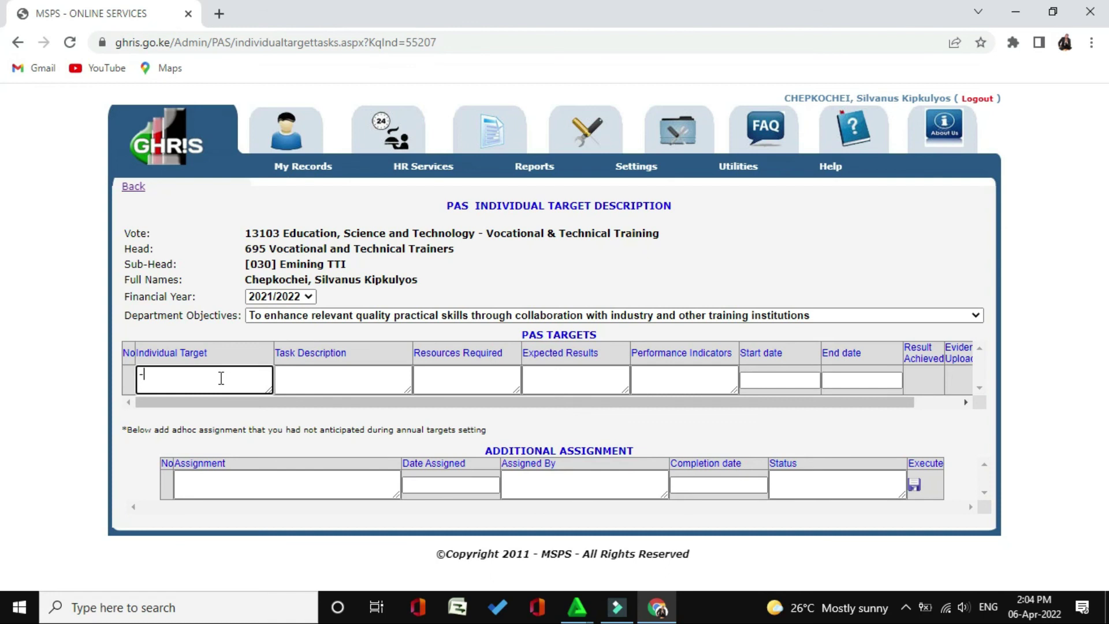
# Begin the individual target text for the practical skills objective with "-To"
pyautogui.write('To')
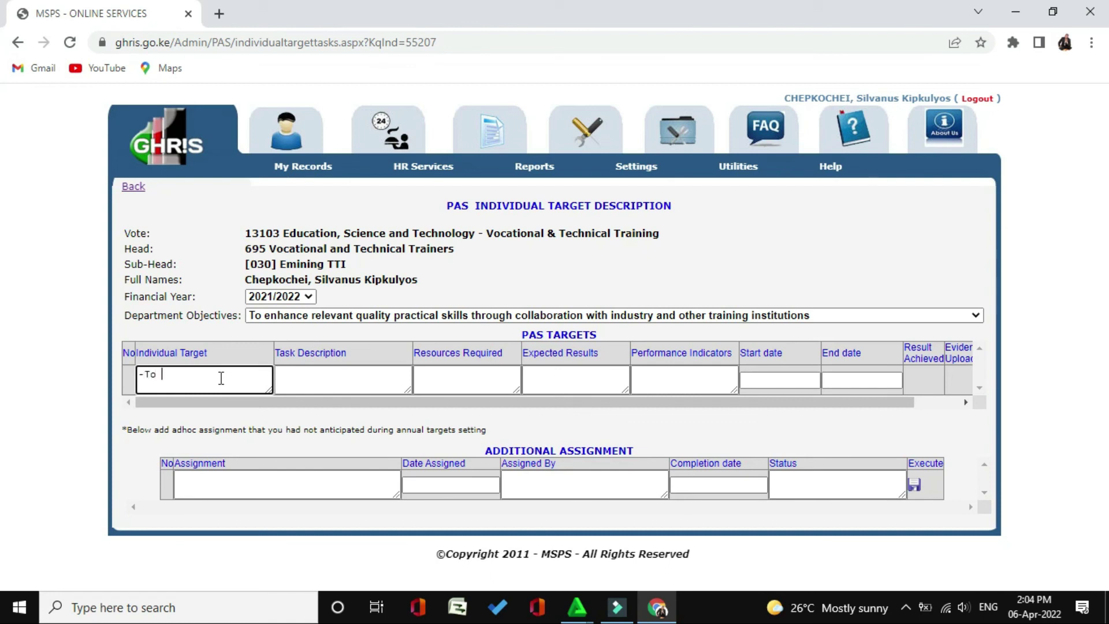